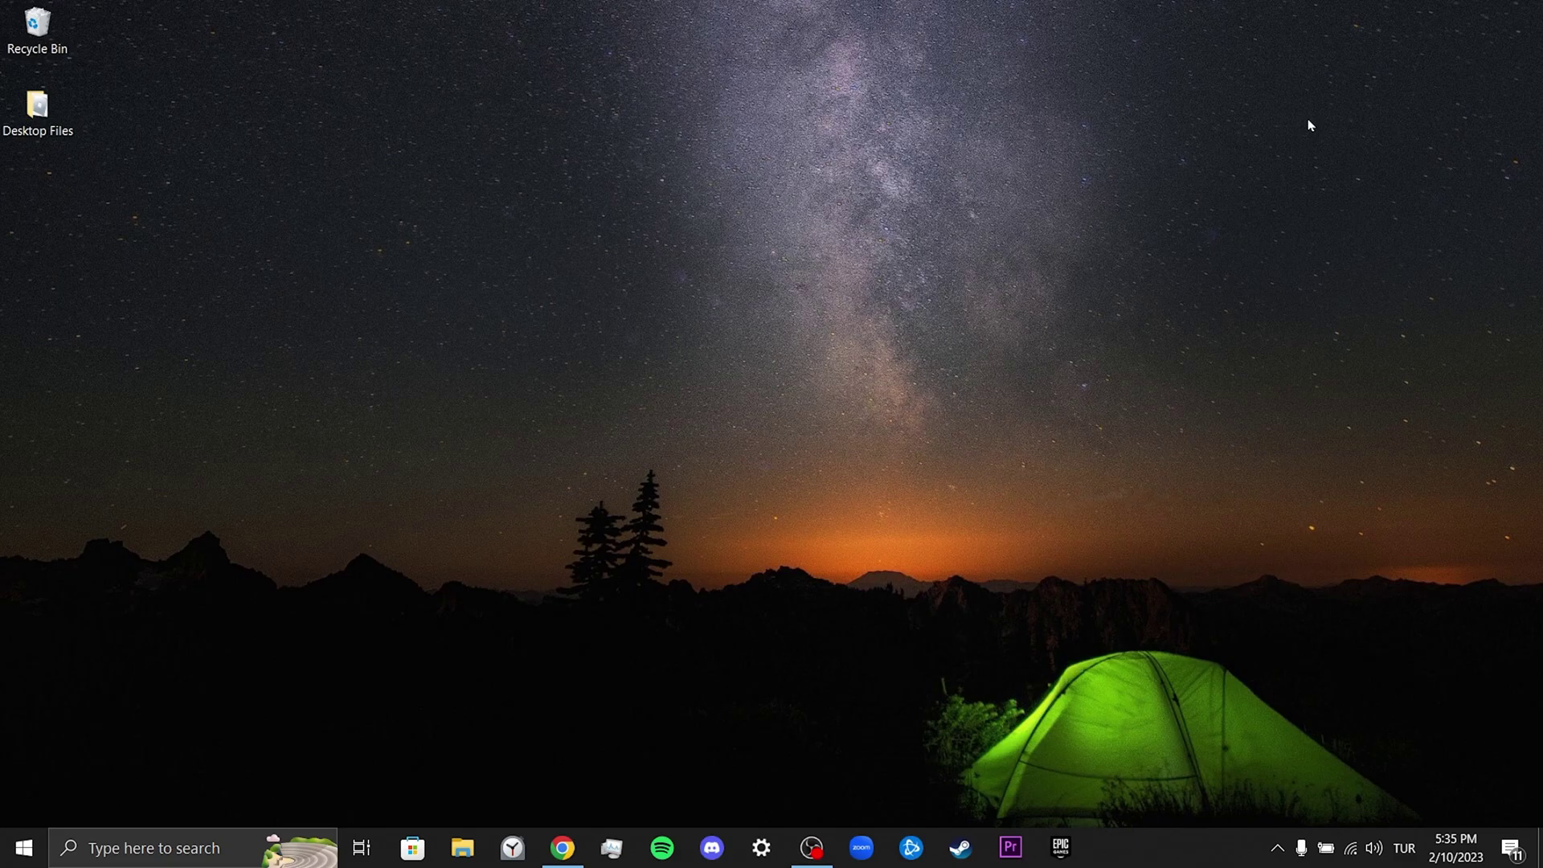
# - Confirm via Start > System that the PC is 64-bit, then download the 64-bit D3DX9_43.dll zip
pyautogui.click(562, 847)
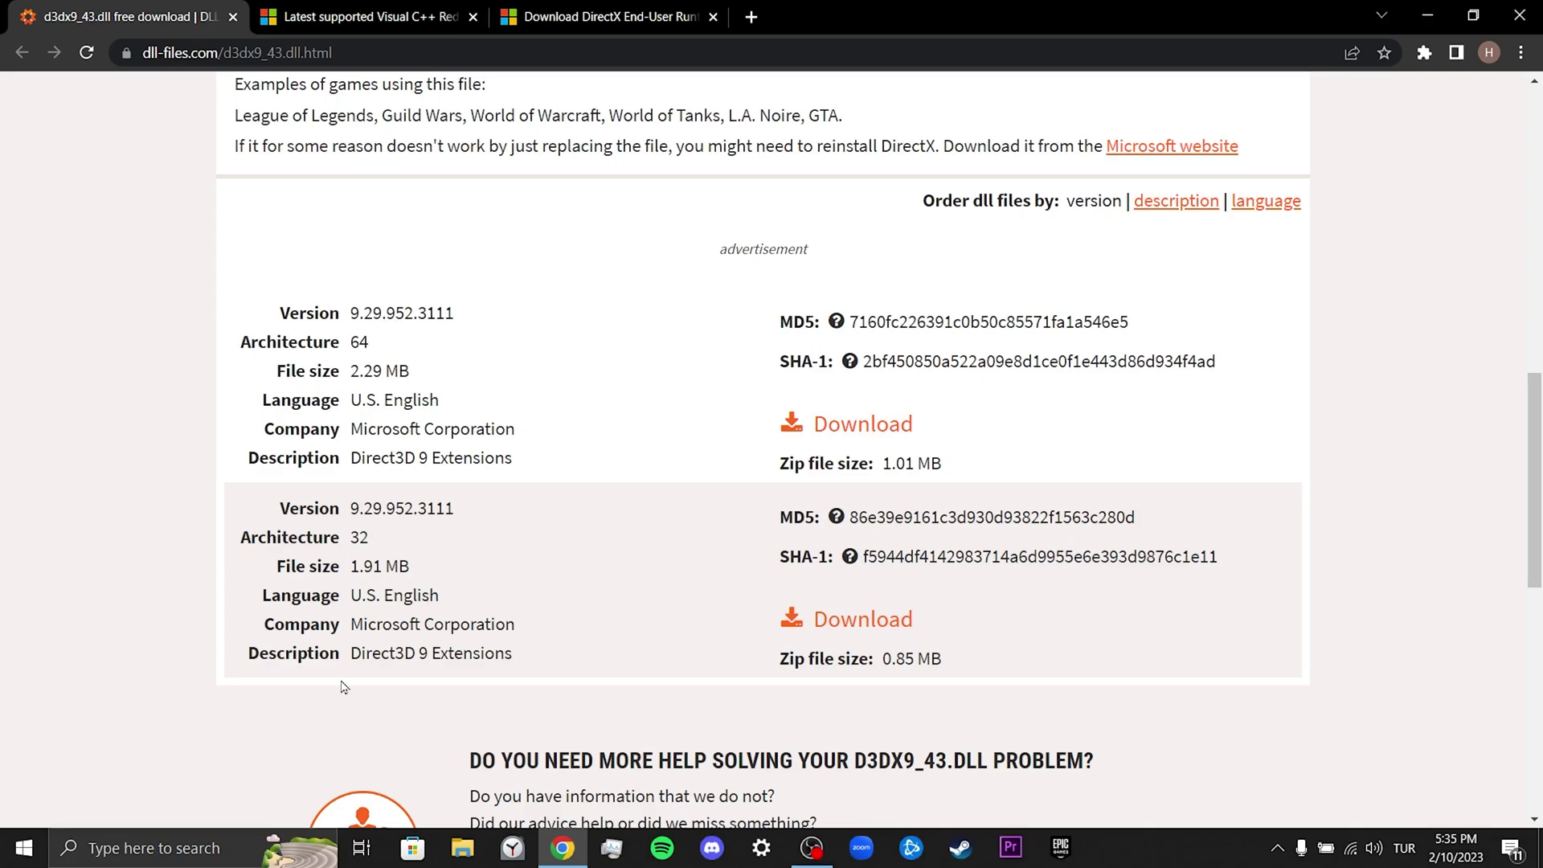
pyautogui.rightClick(21, 858)
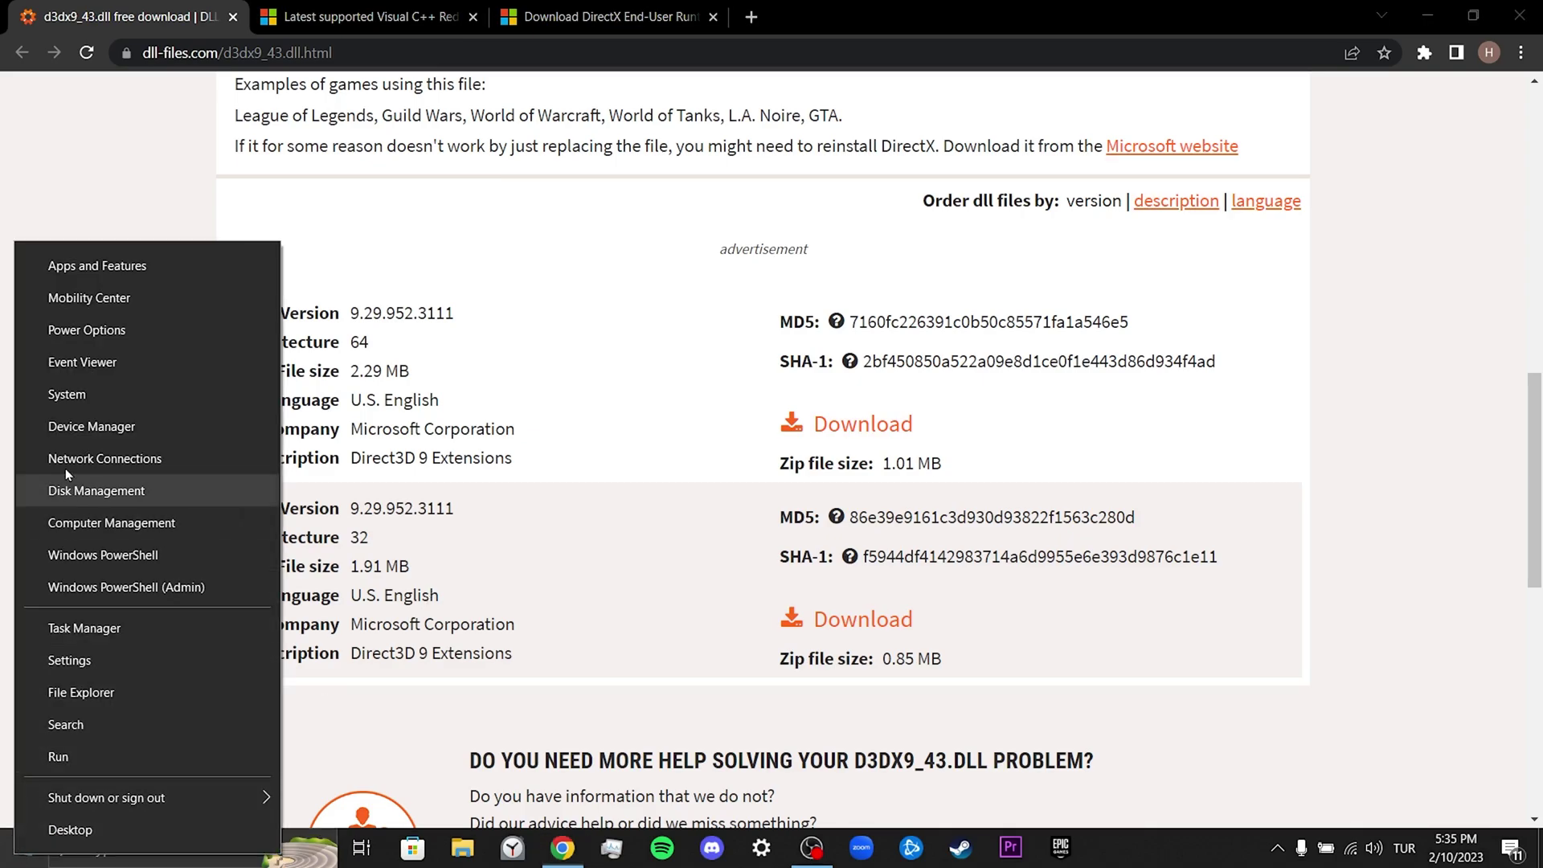
pyautogui.click(79, 394)
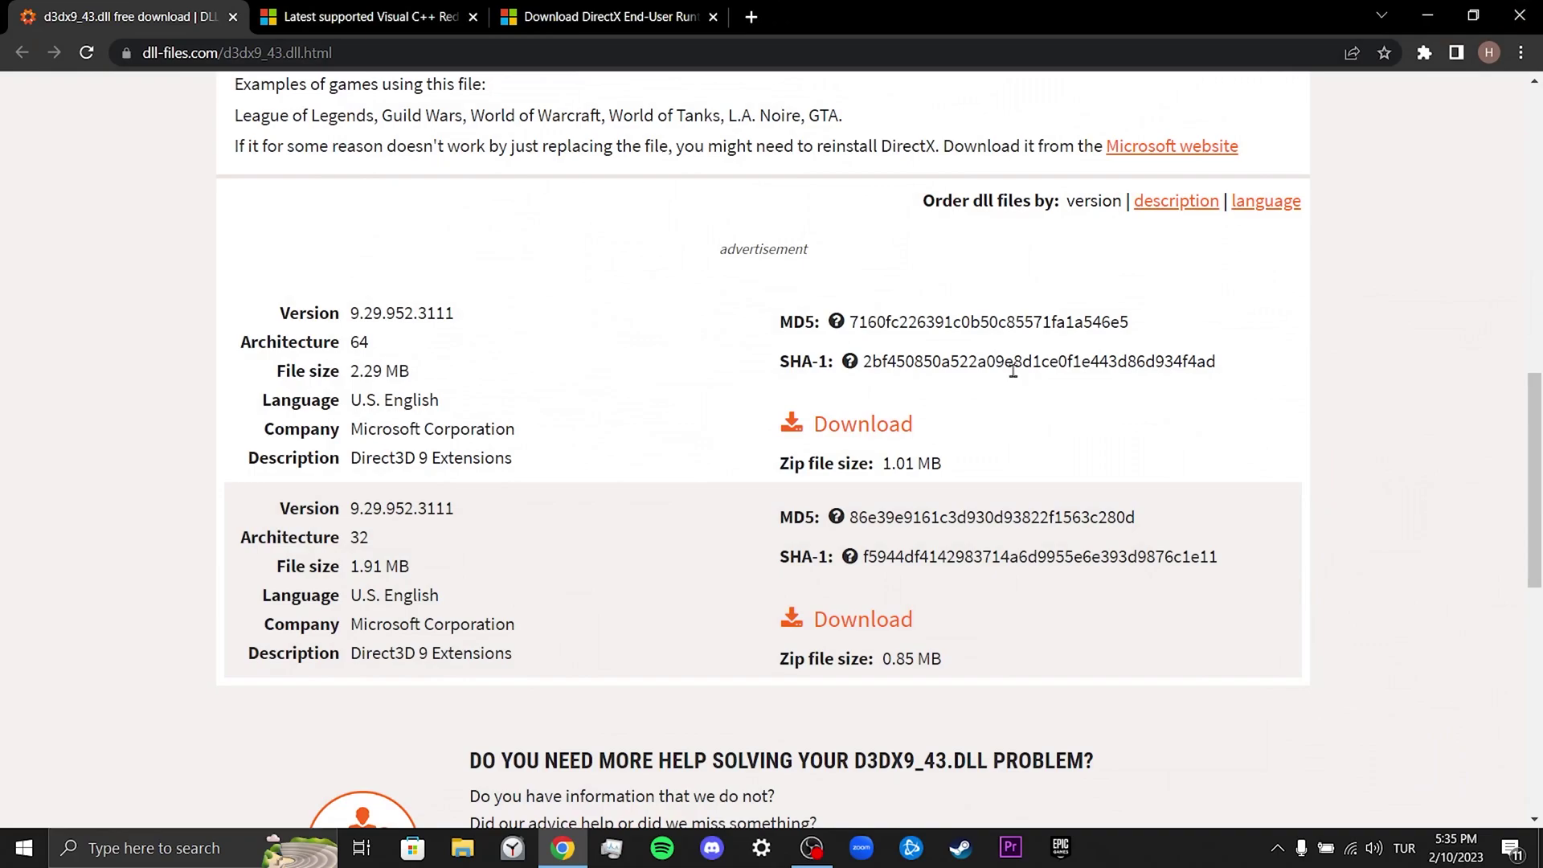
pyautogui.click(887, 426)
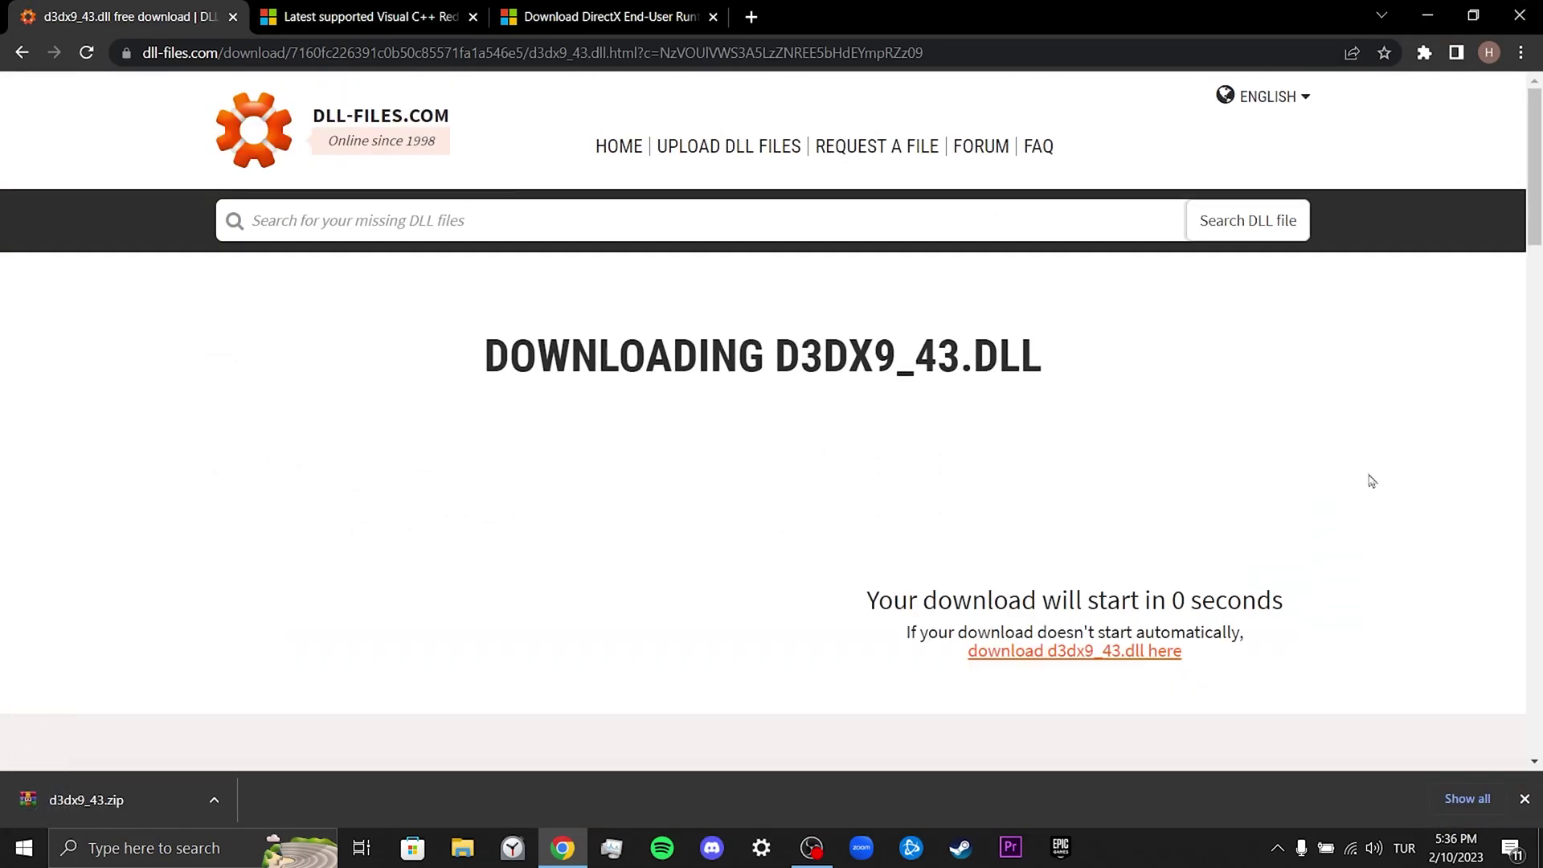
# - Move d3dx9_43.zip to the desktop, extract D3DX9_43.dll from it with WinRAR, and copy the DLL
pyautogui.doubleClick(1226, 22)
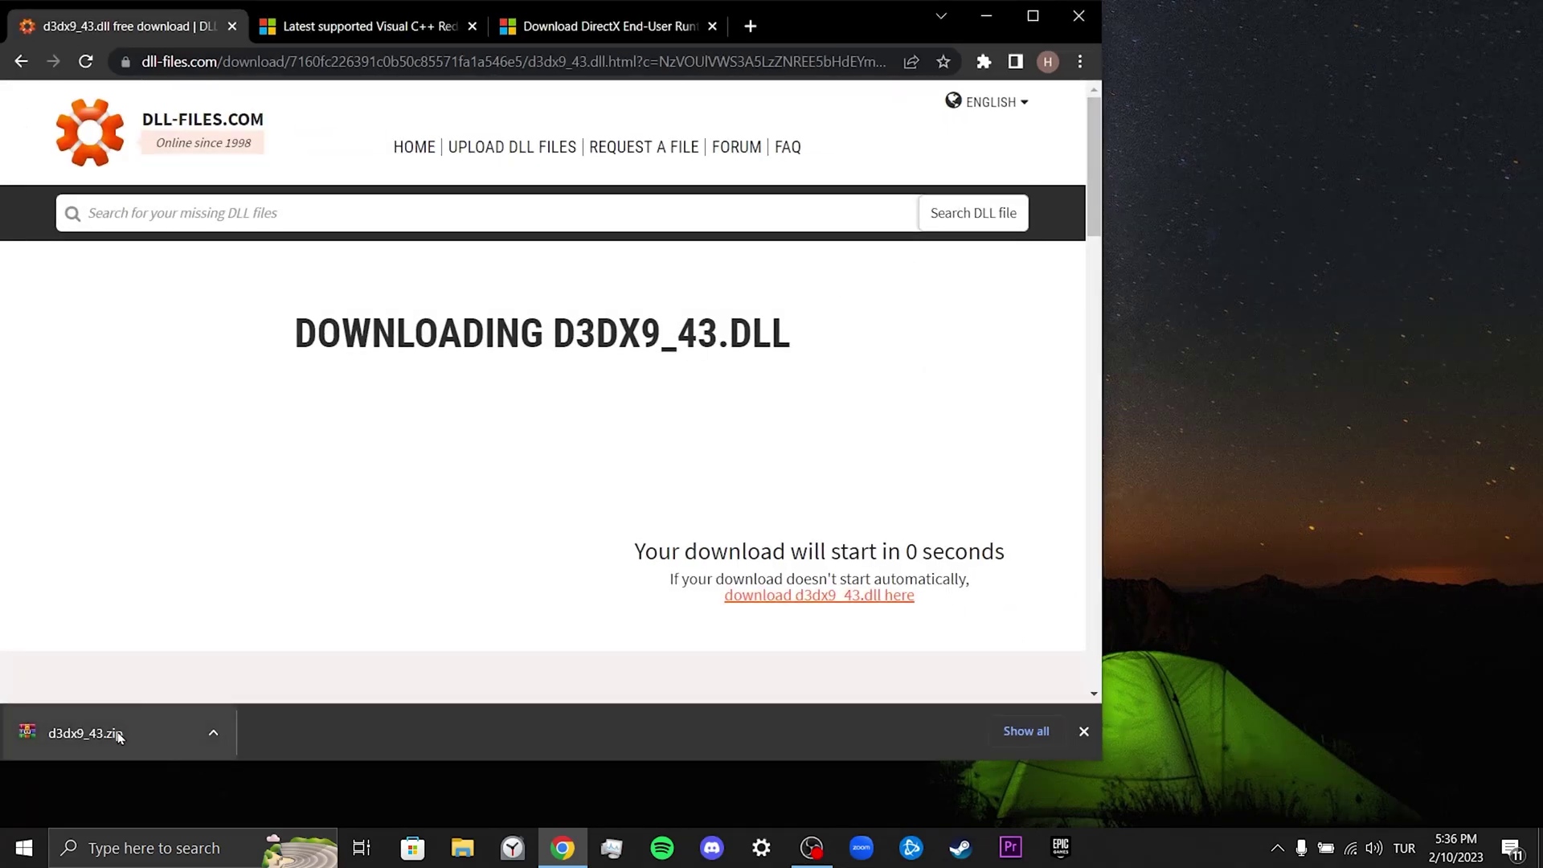
pyautogui.moveTo(113, 733); pyautogui.dragTo(1398, 366)
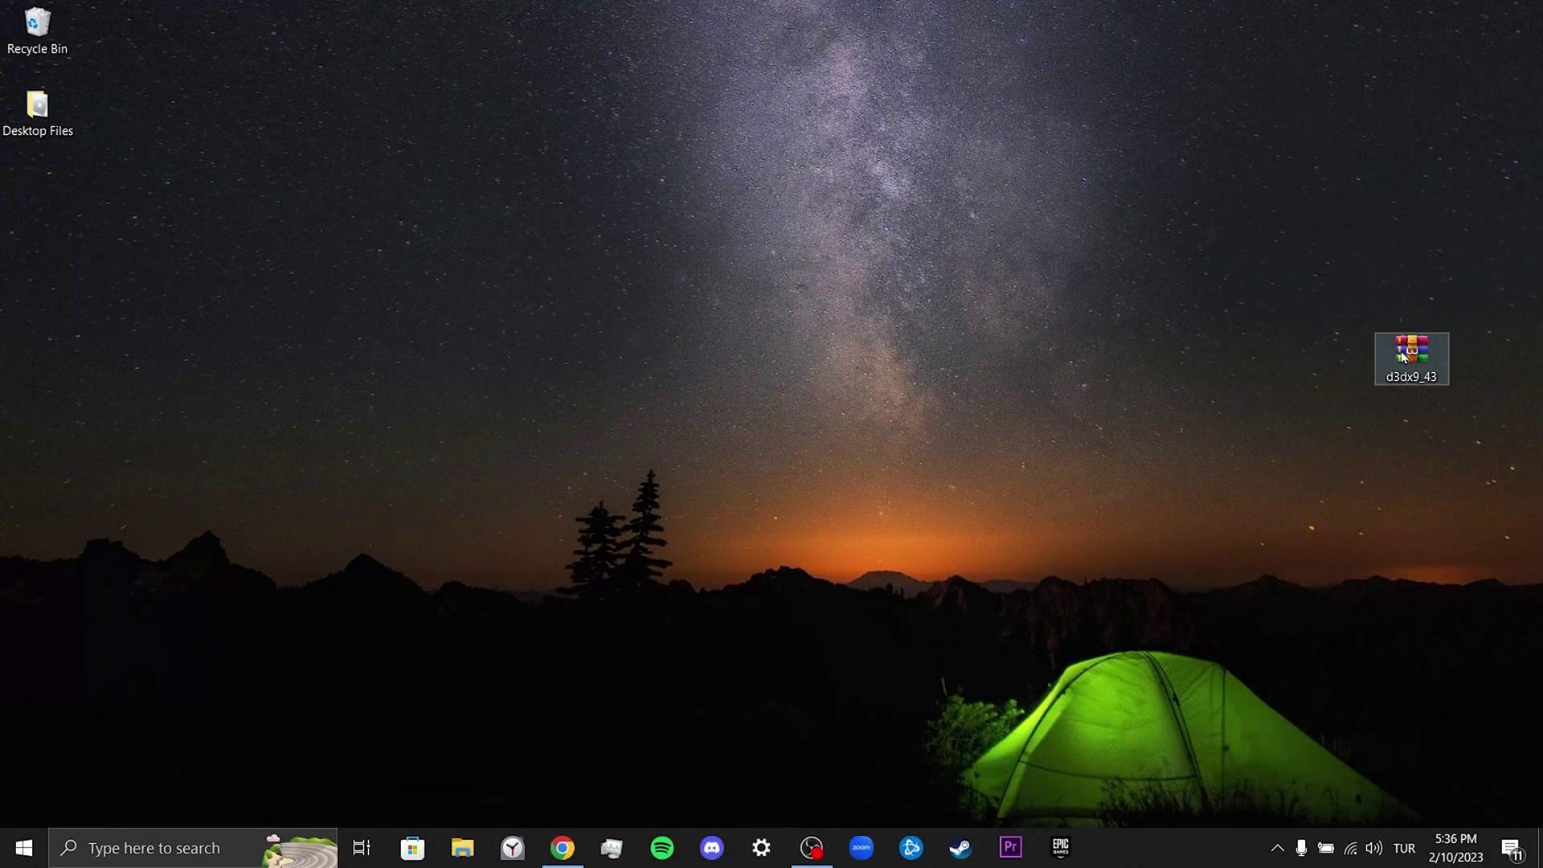
pyautogui.doubleClick(1406, 358)
pyautogui.press('Escape')
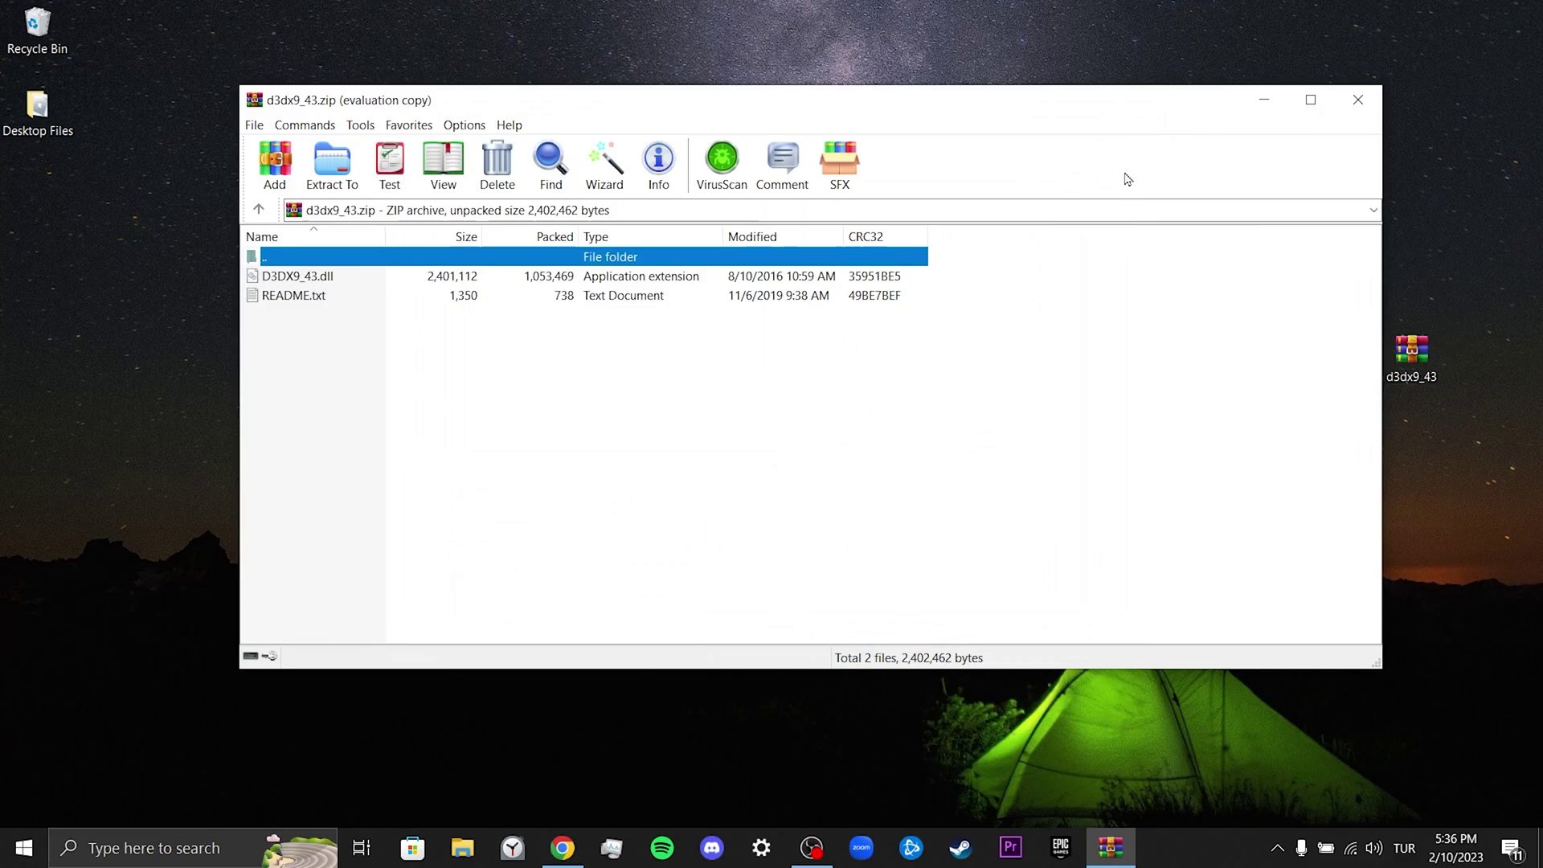
pyautogui.moveTo(412, 283); pyautogui.dragTo(36, 197)
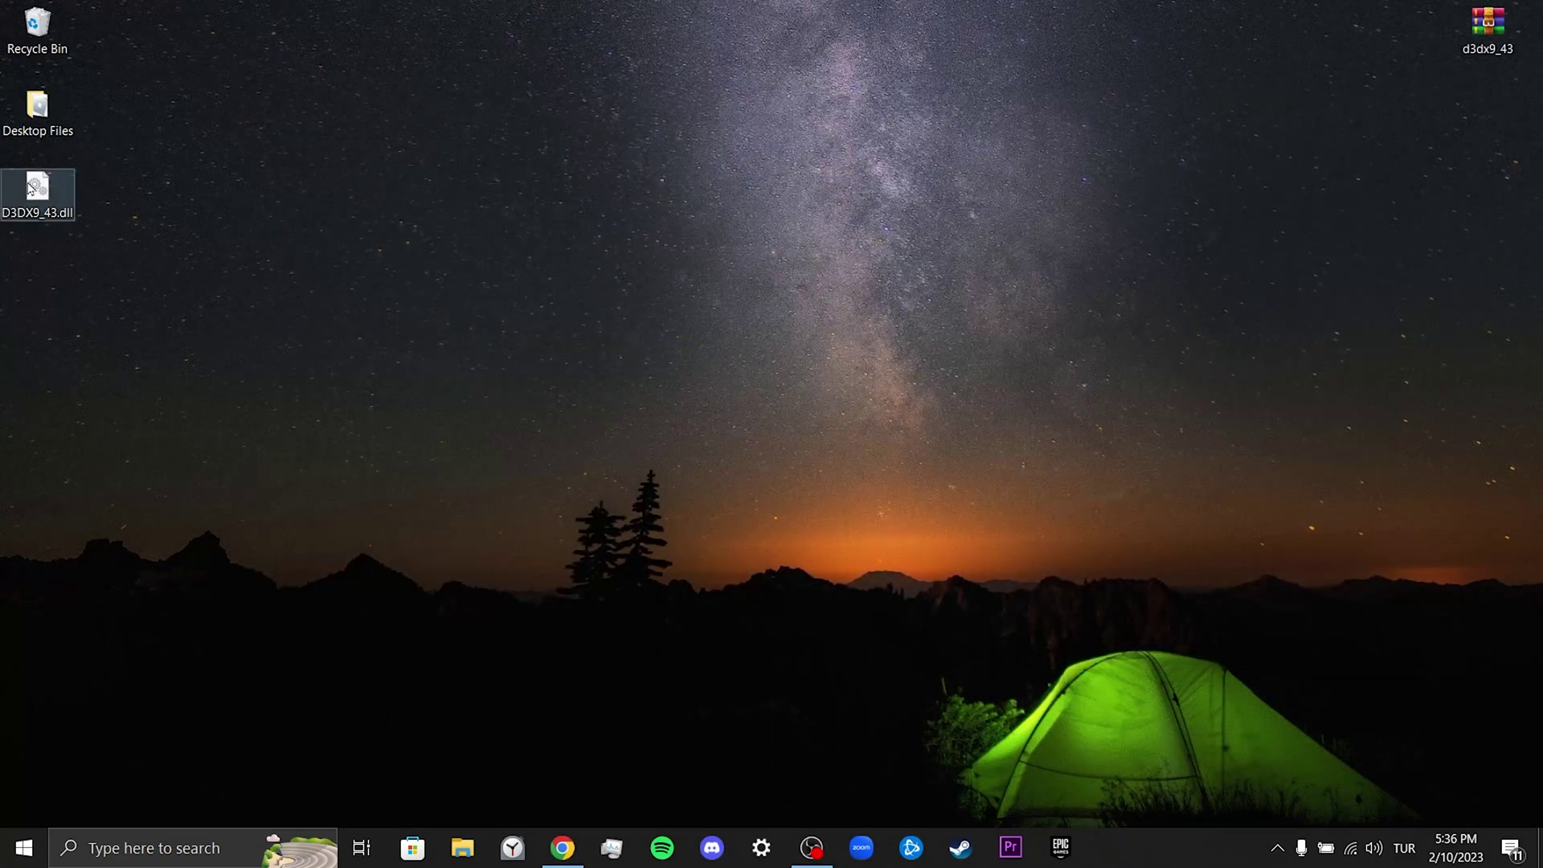
pyautogui.rightClick(29, 188)
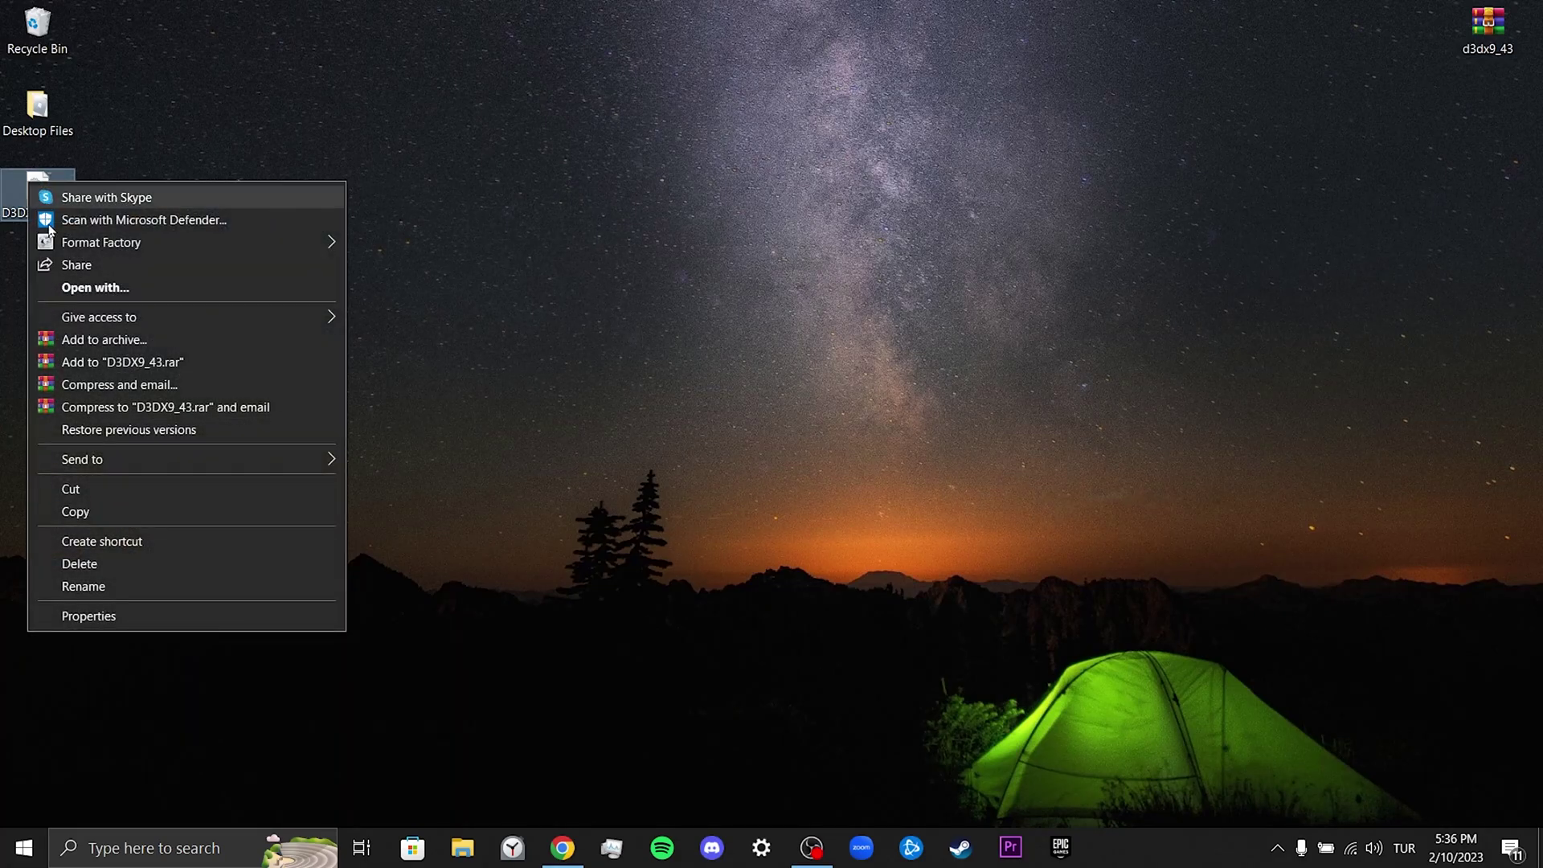
pyautogui.click(127, 509)
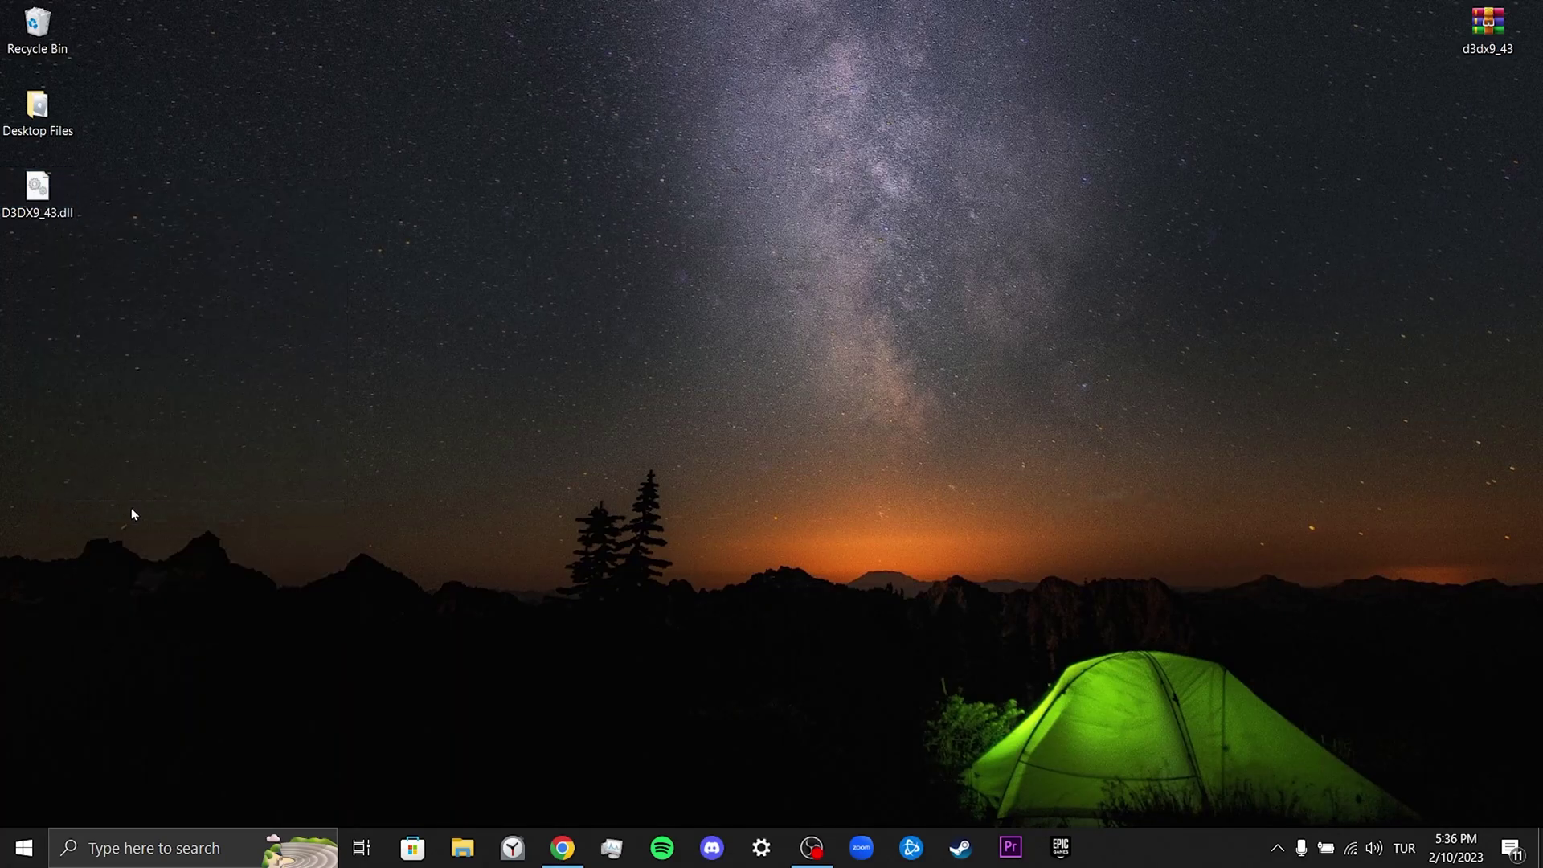
# - Paste D3DX9_43.dll into C:\Windows\System32, replacing the existing file with administrator permission
pyautogui.click(462, 846)
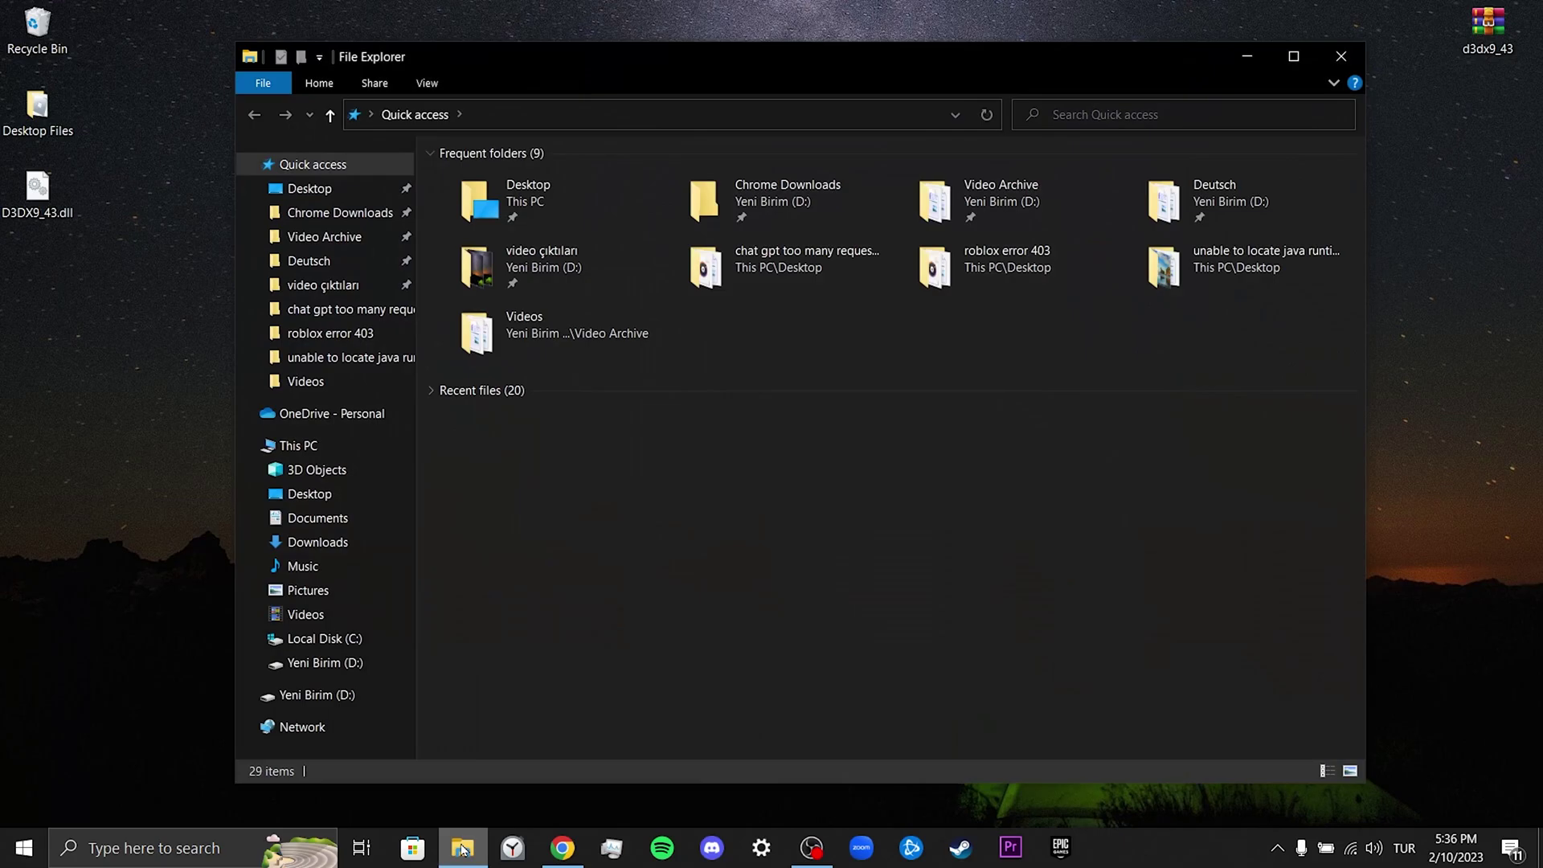
pyautogui.click(301, 448)
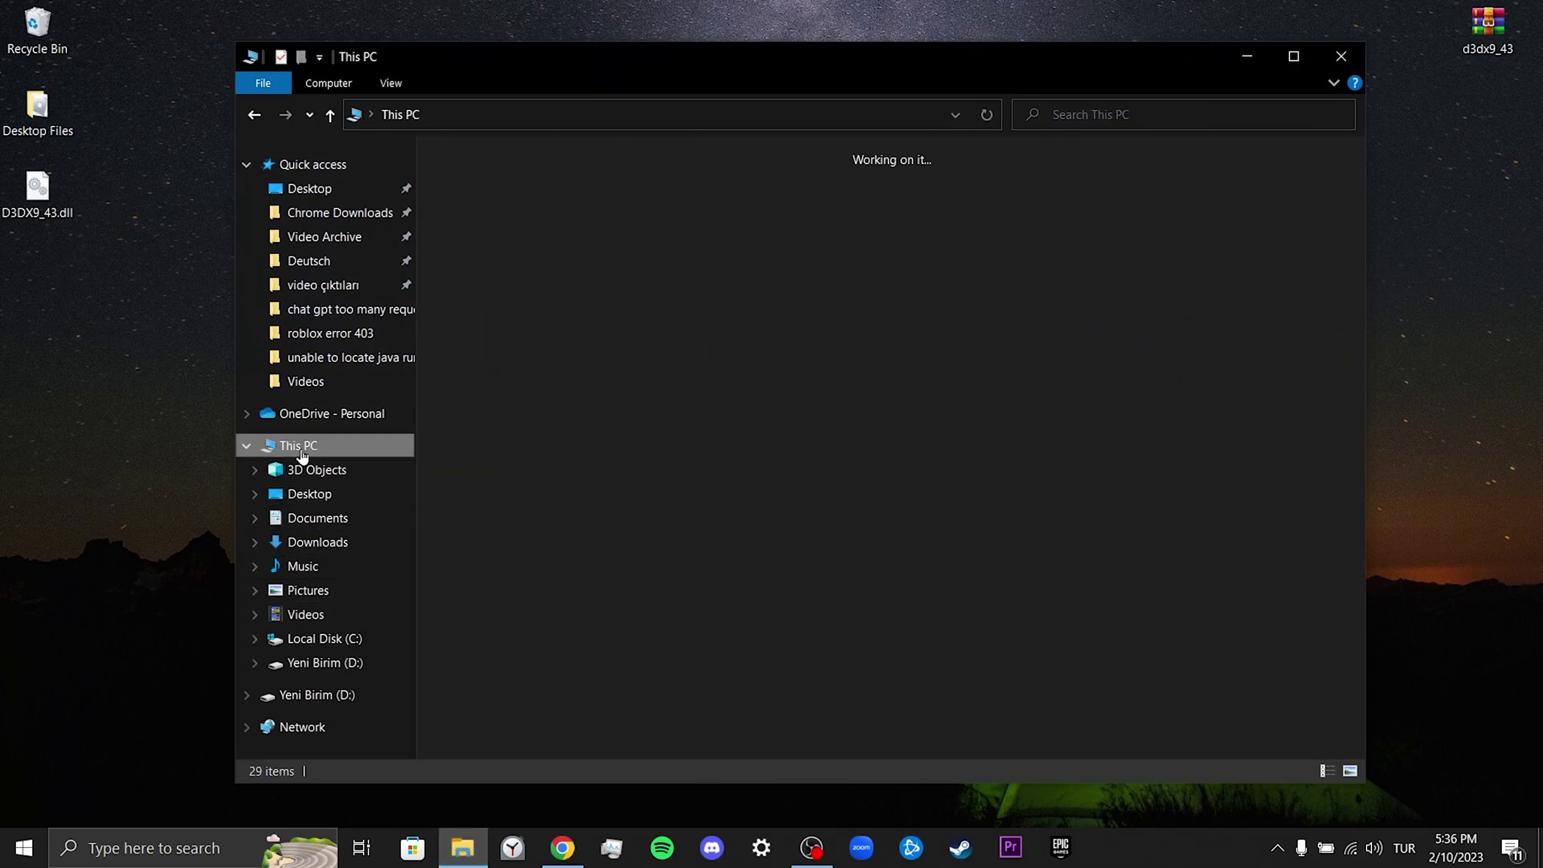
pyautogui.doubleClick(572, 402)
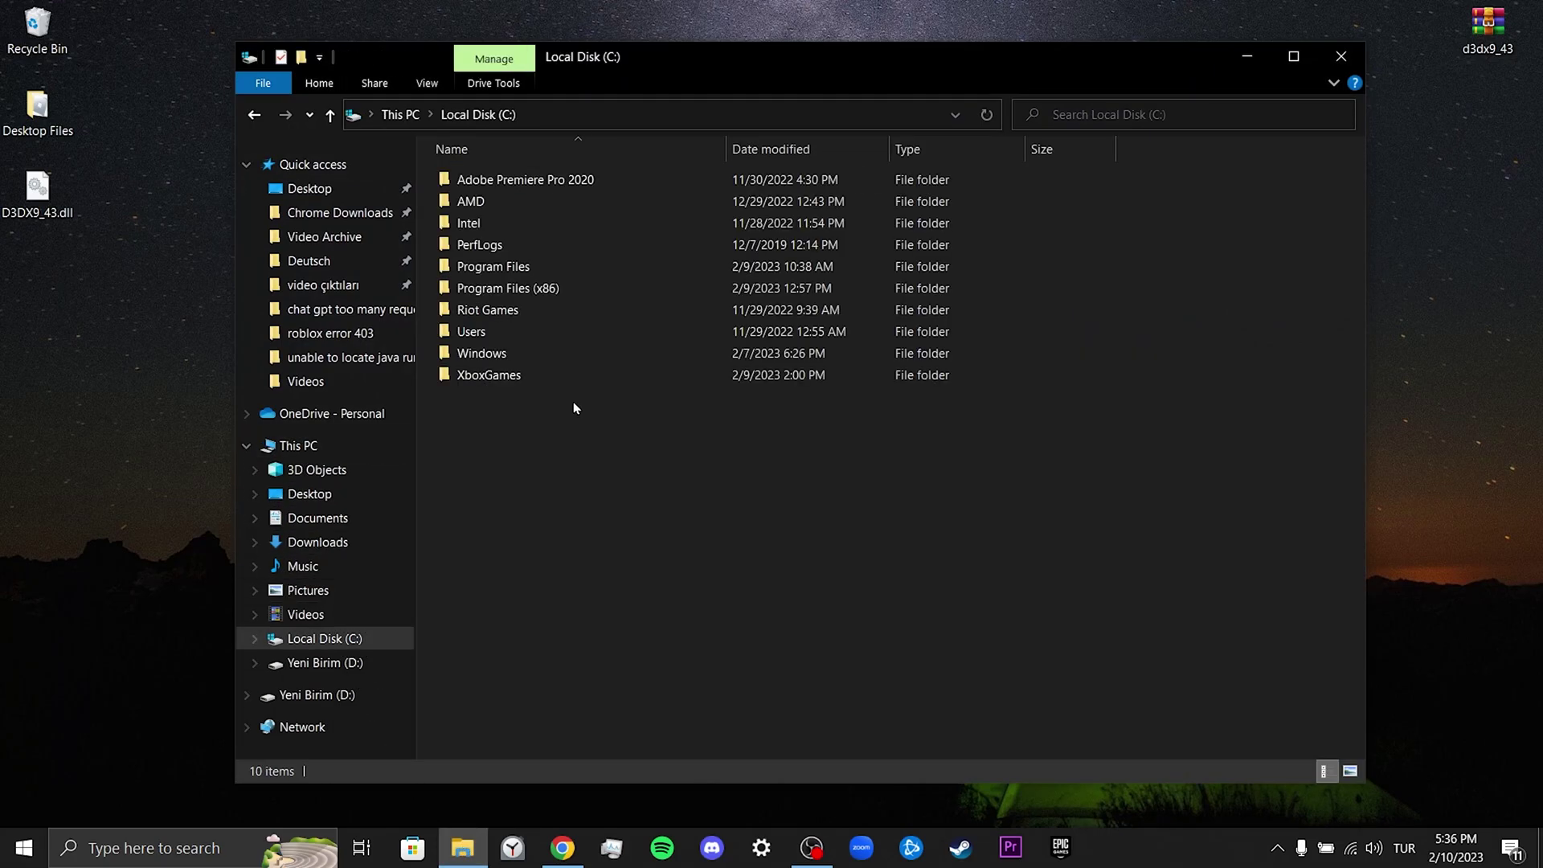
pyautogui.doubleClick(511, 355)
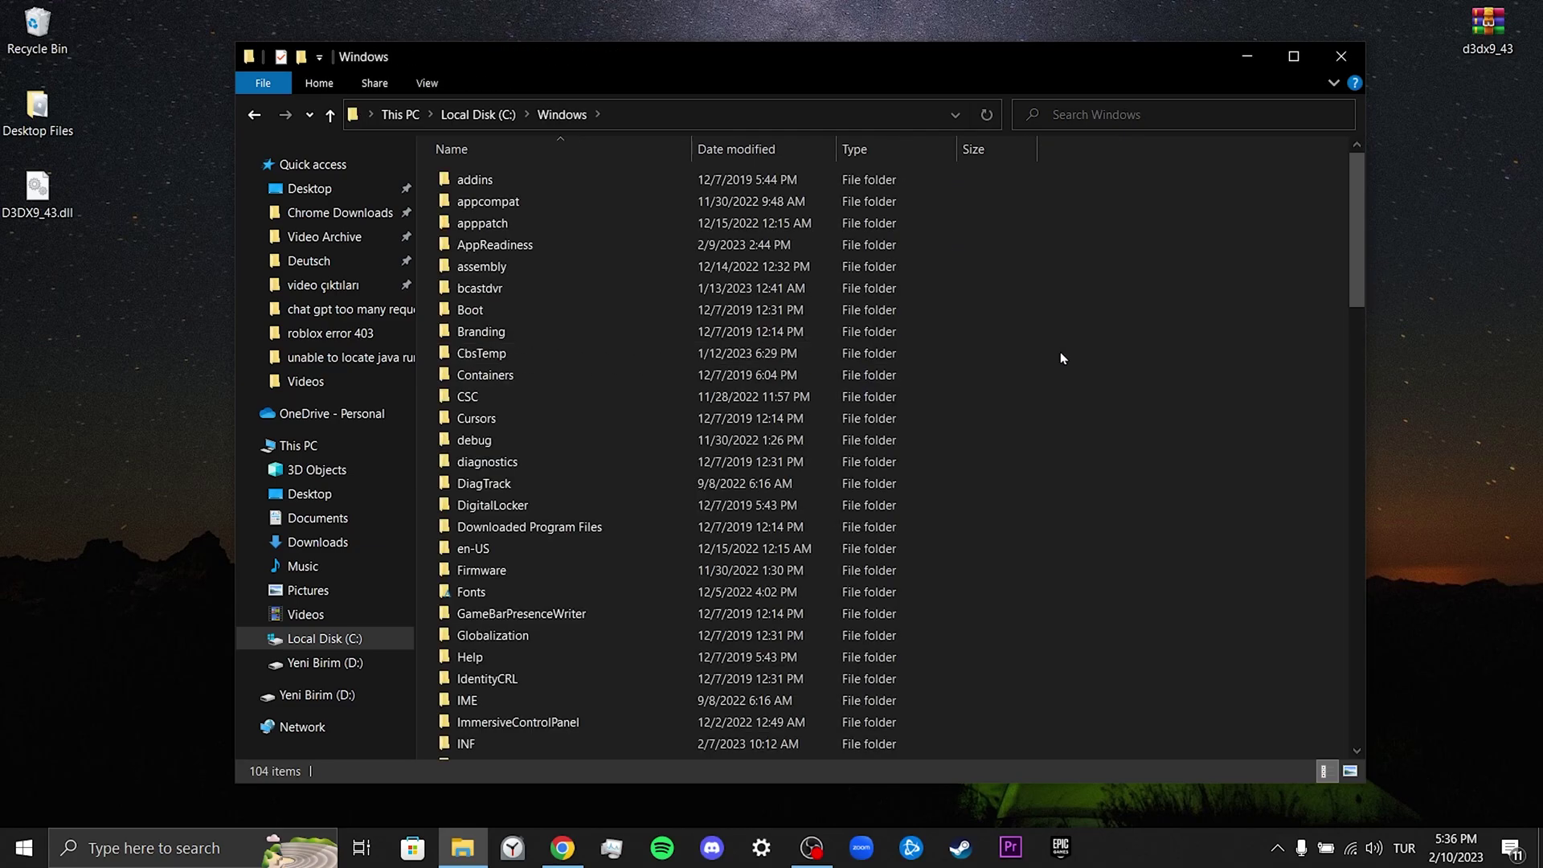
pyautogui.moveTo(1357, 234); pyautogui.dragTo(1353, 522)
pyautogui.doubleClick(541, 477)
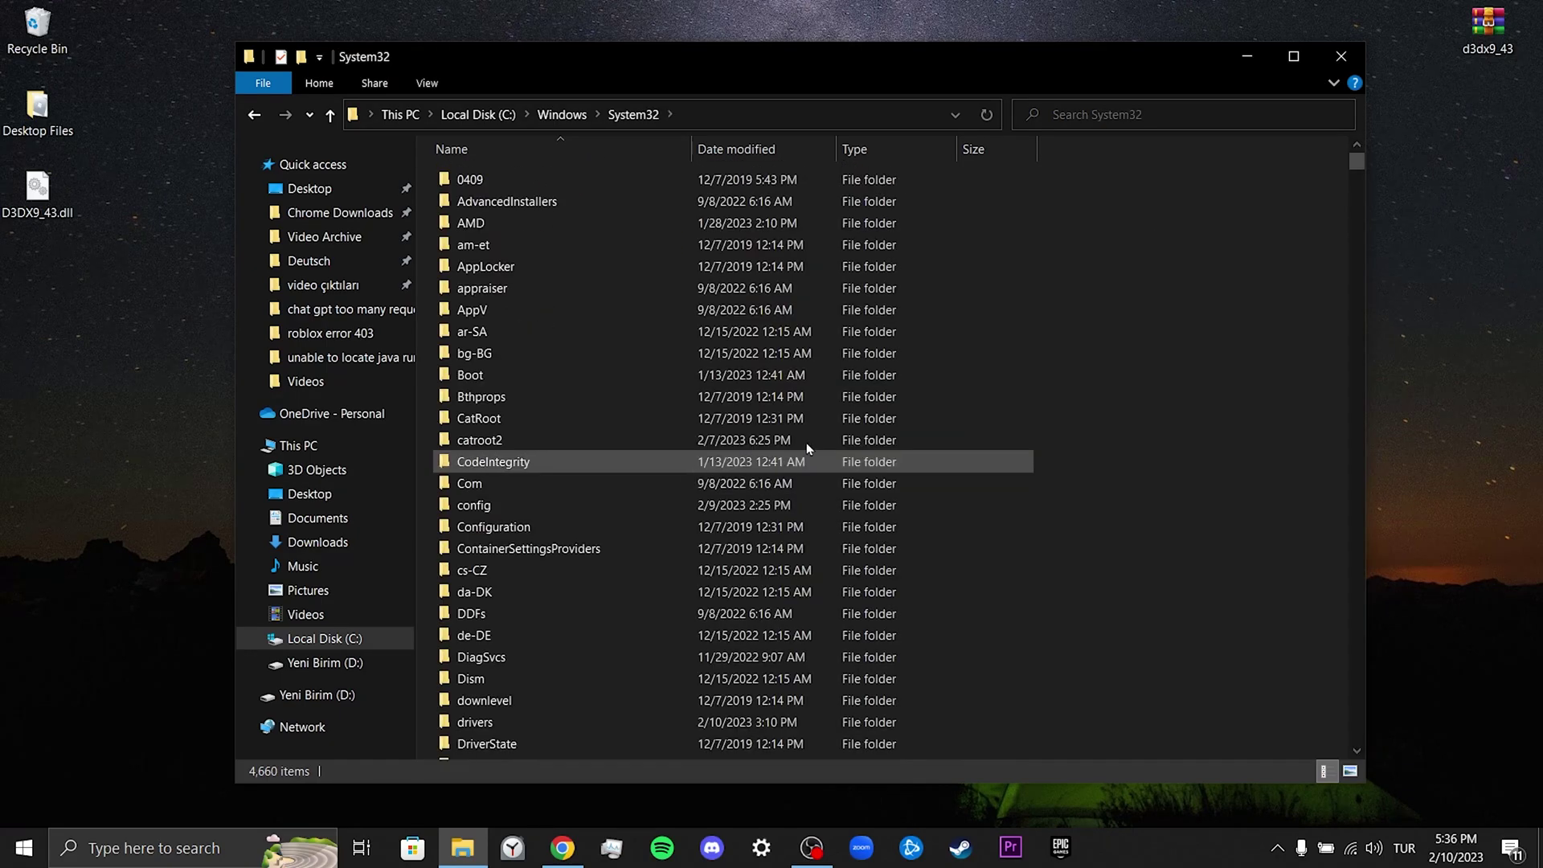
pyautogui.rightClick(1104, 373)
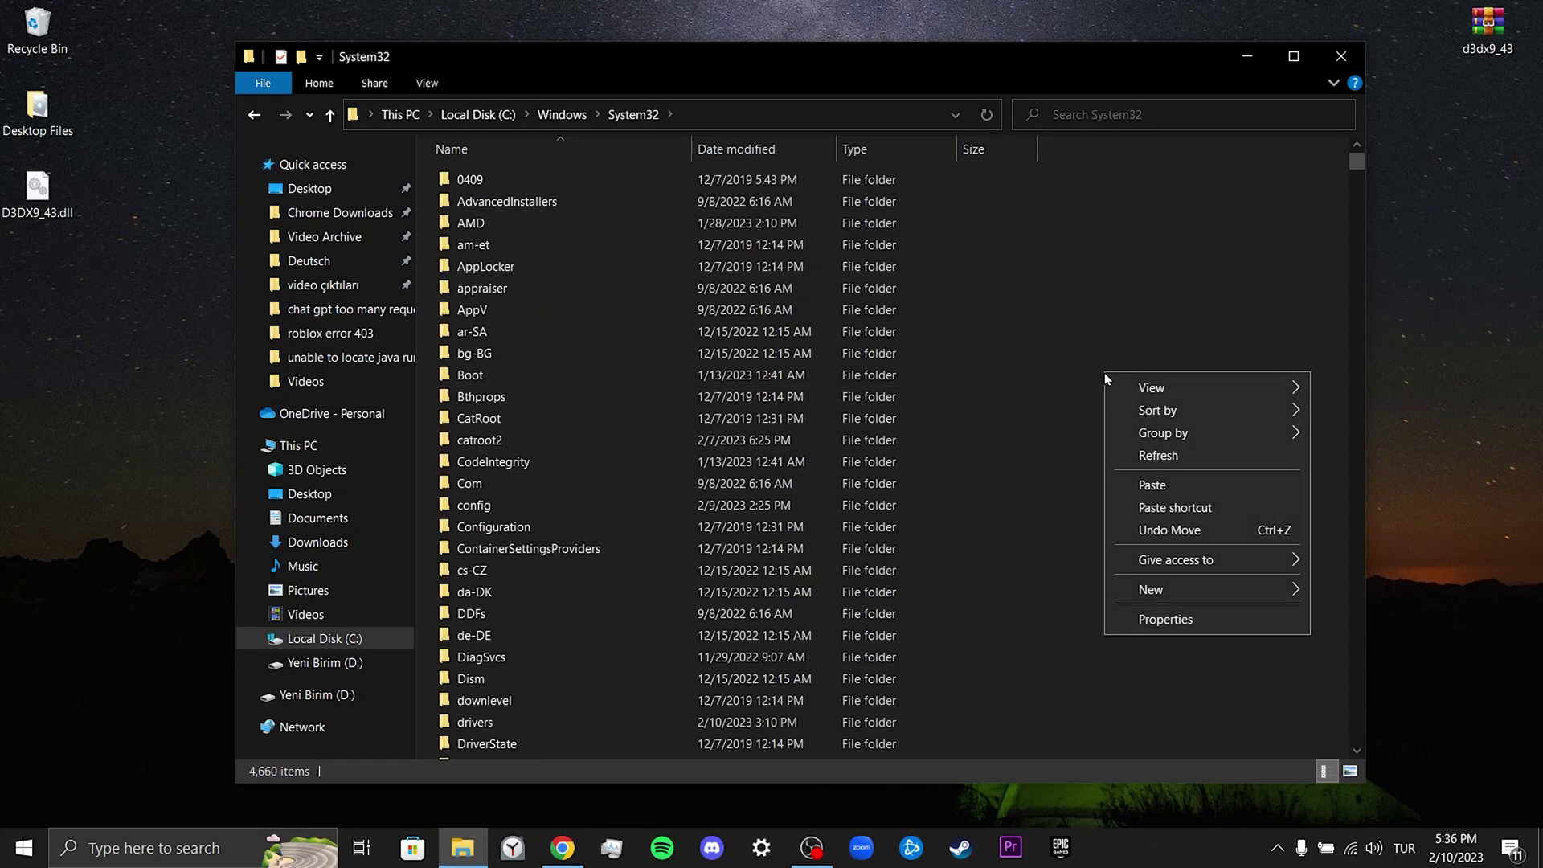
pyautogui.click(1174, 484)
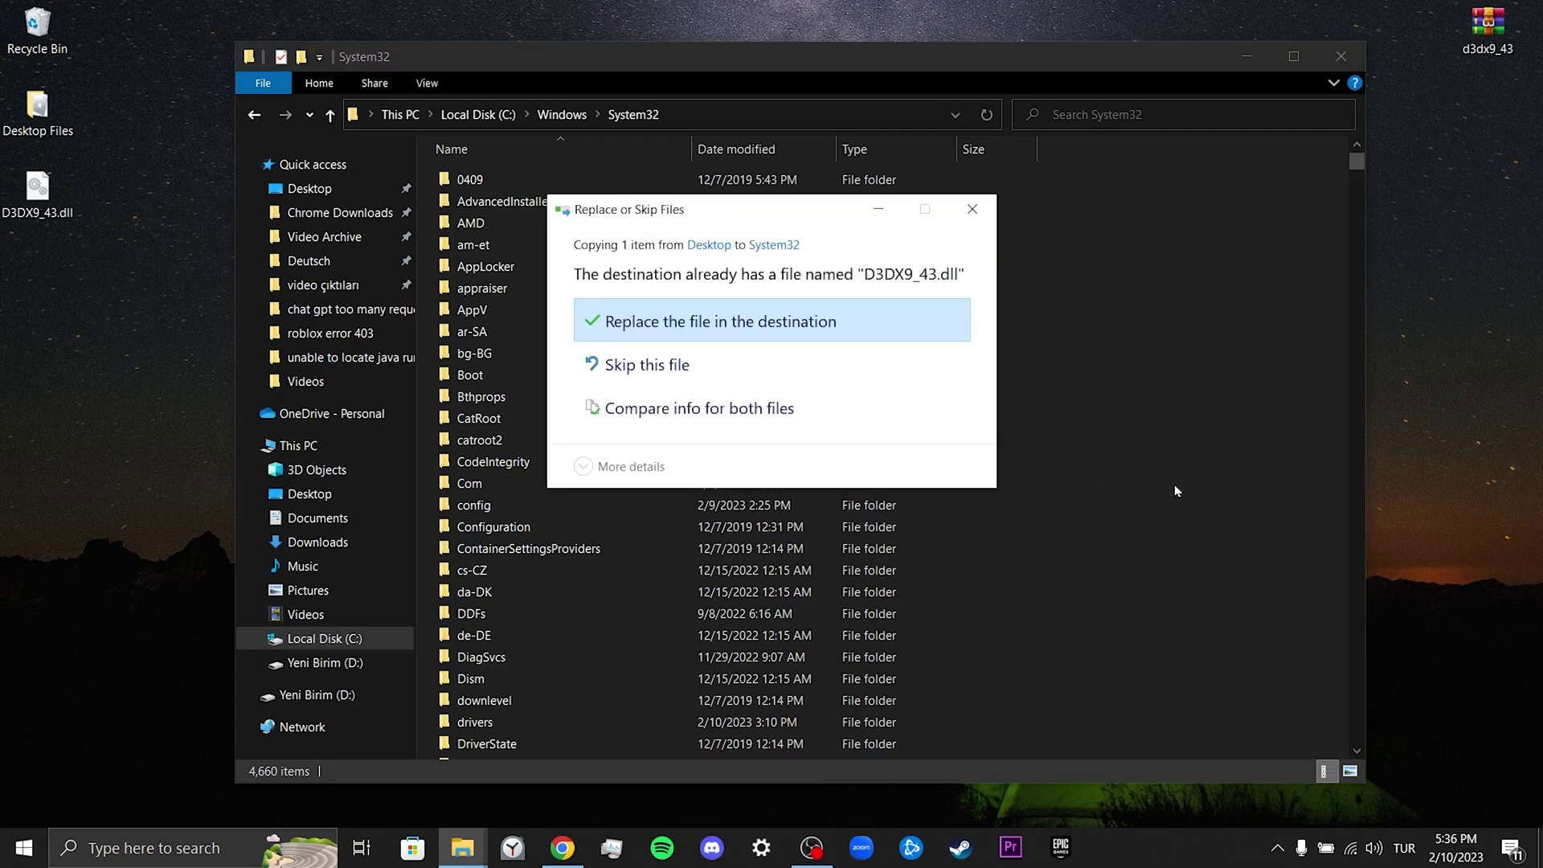
pyautogui.click(763, 329)
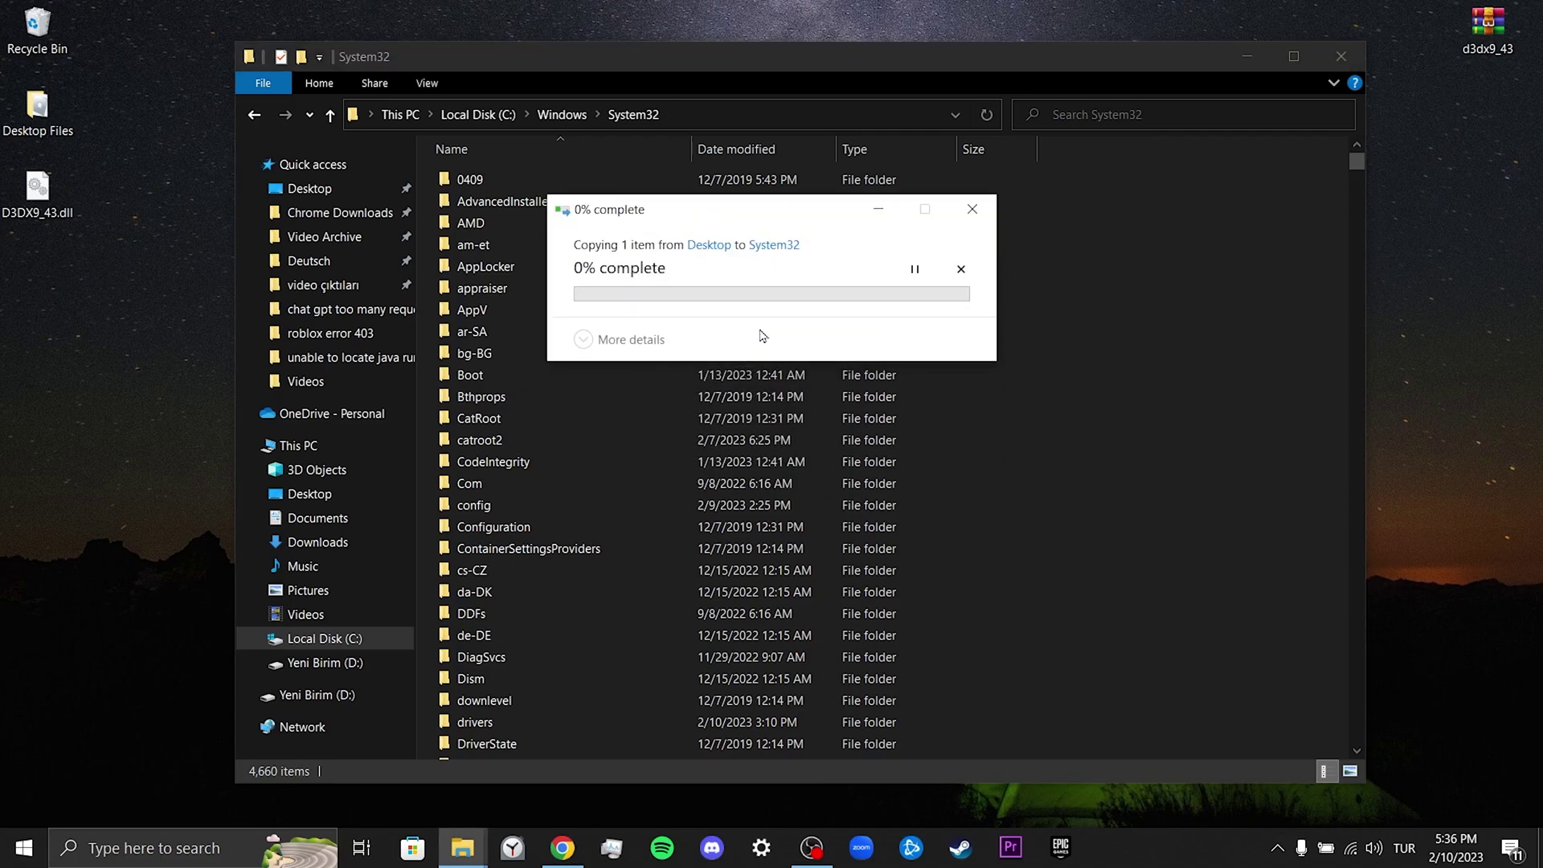
pyautogui.click(719, 336)
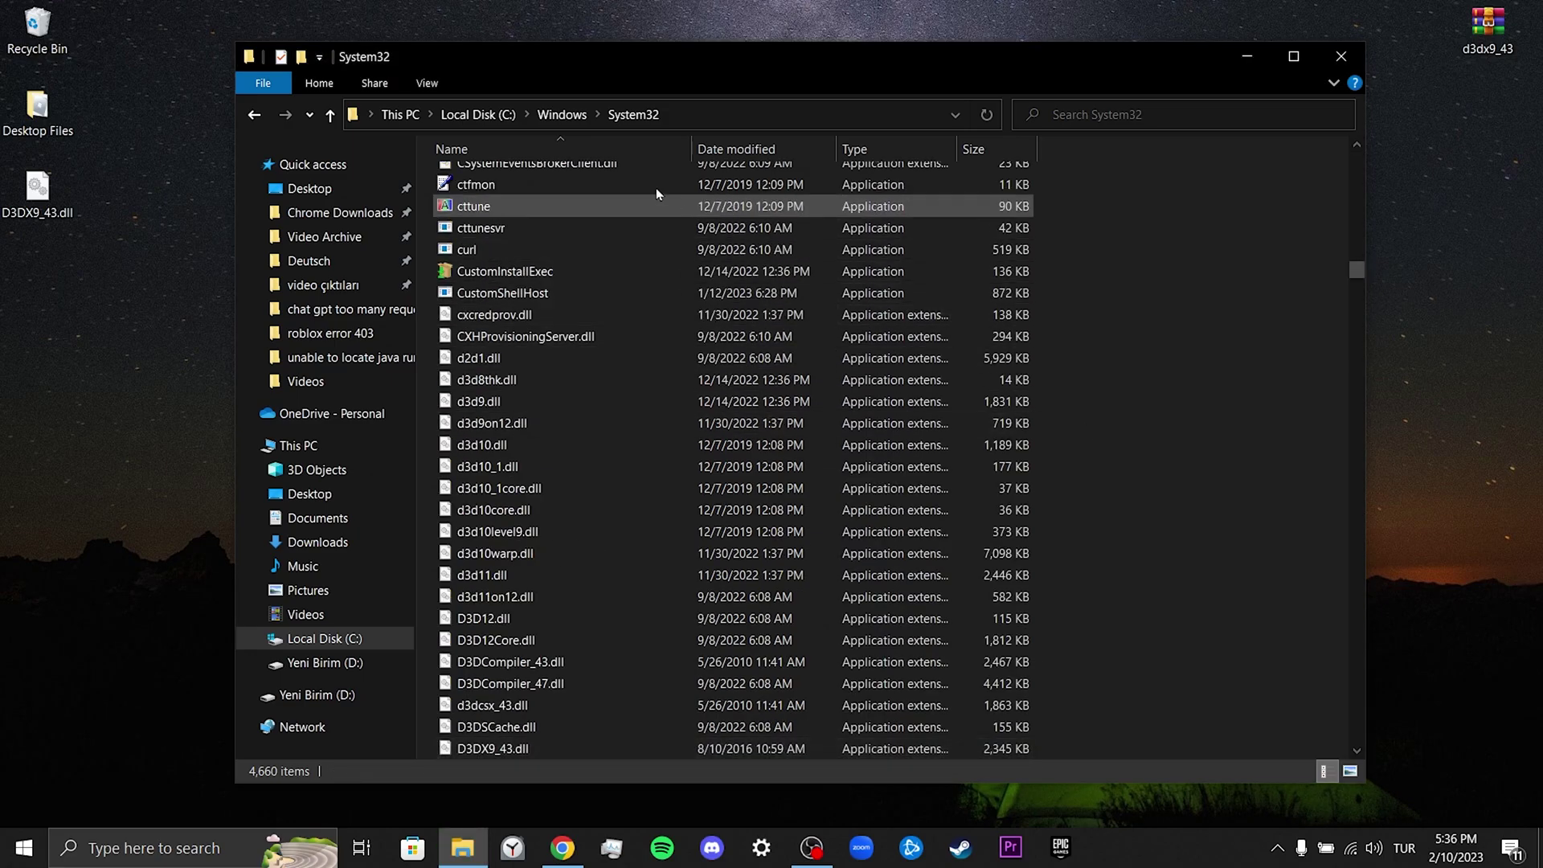
# - Paste D3DX9_43.dll into C:\Windows\SysWOW64, replacing the existing file with administrator permission
pyautogui.click(562, 115)
pyautogui.scroll(-4, 1056, 387)
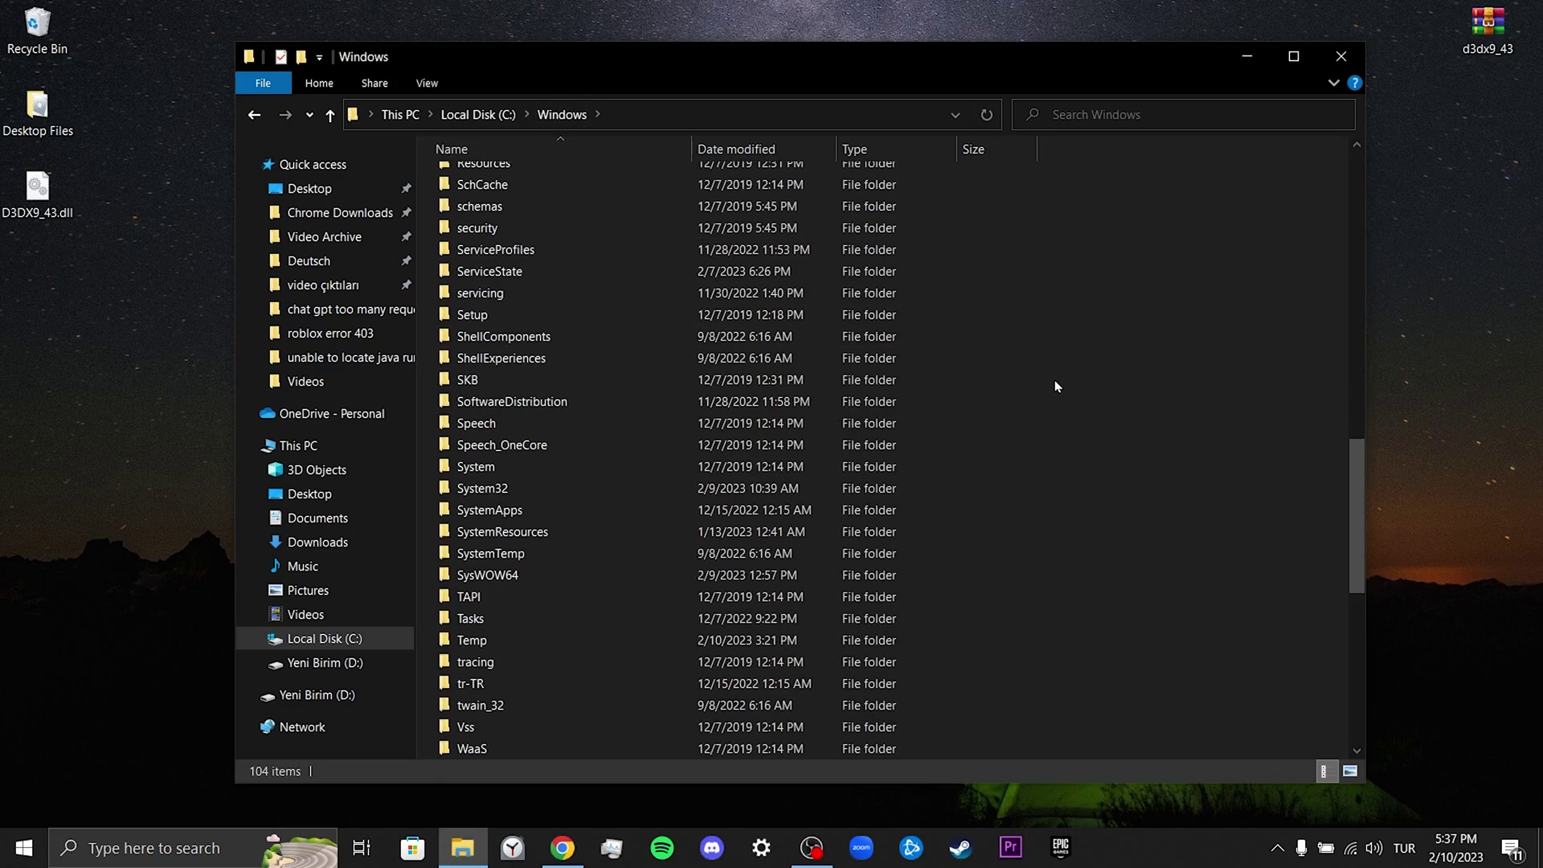
pyautogui.doubleClick(528, 575)
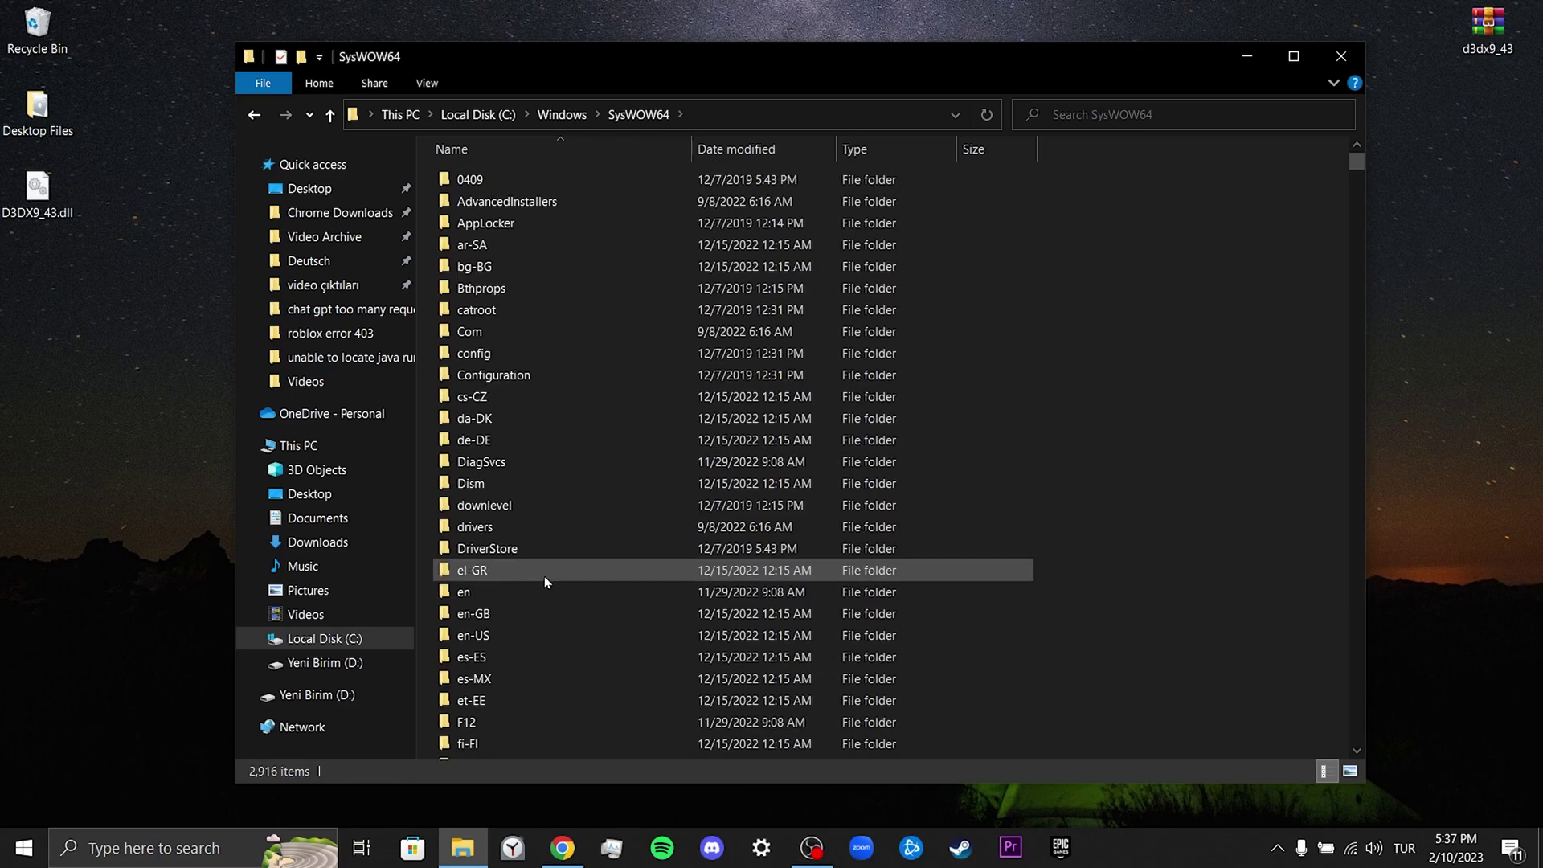
pyautogui.rightClick(1056, 453)
pyautogui.click(1141, 554)
pyautogui.click(871, 335)
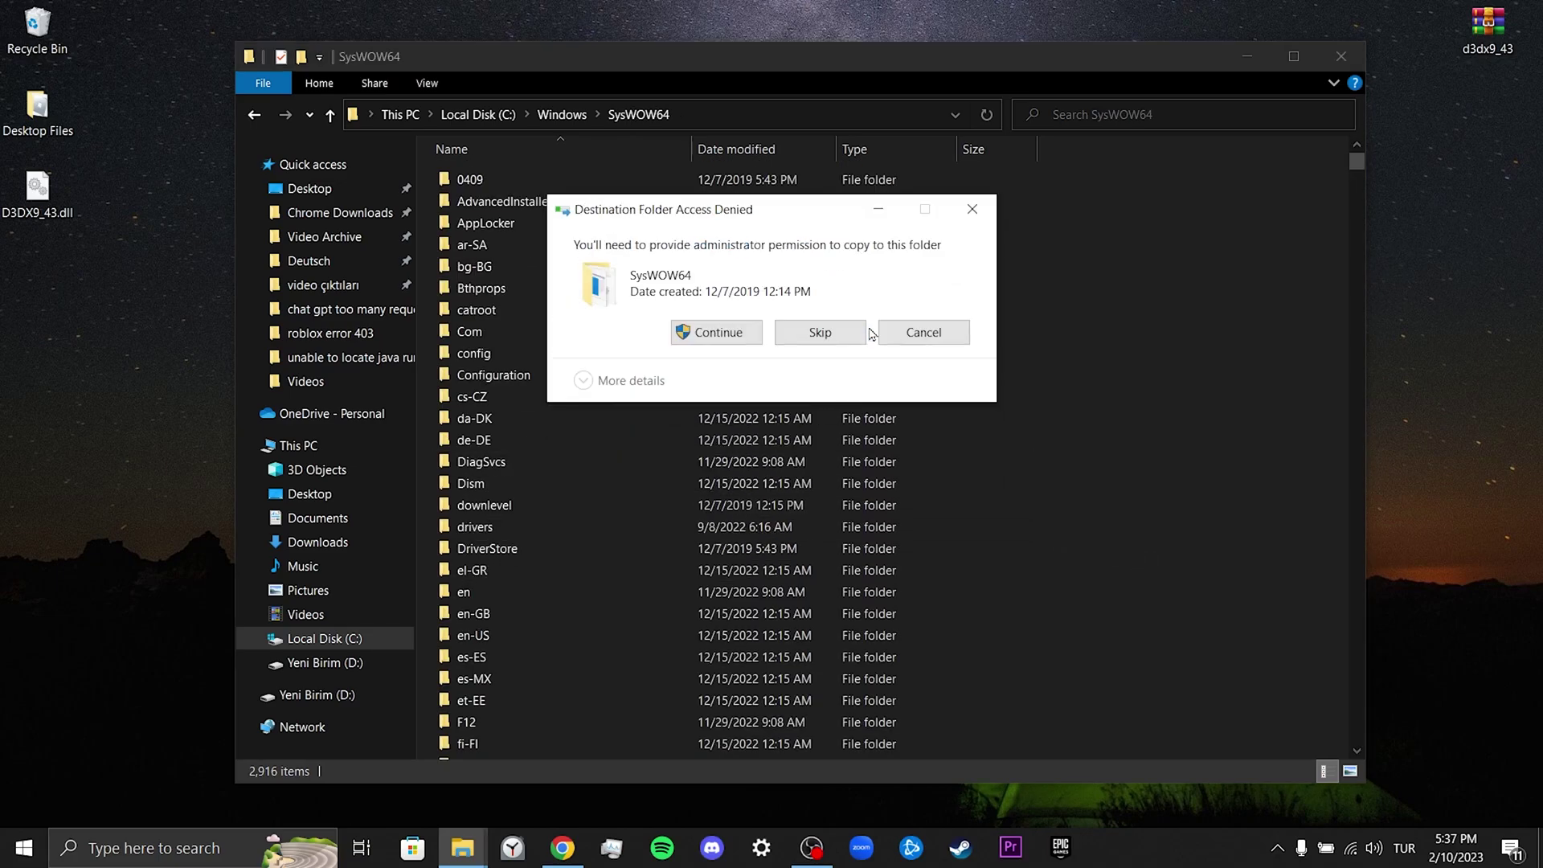
pyautogui.click(716, 332)
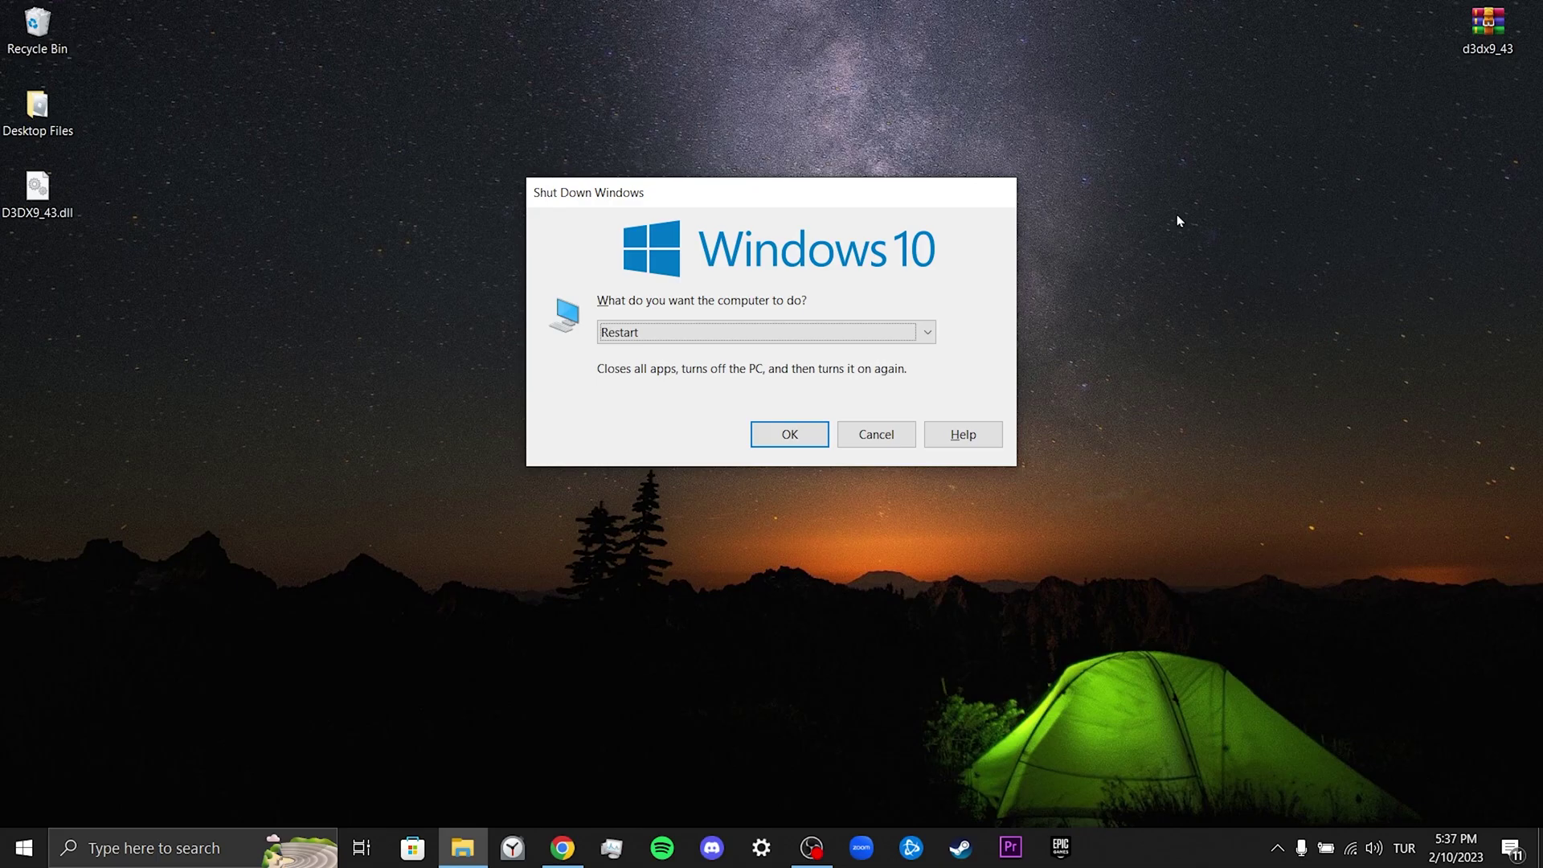
# - Cancel the Shut Down Windows dialog without restarting
pyautogui.press('Escape')
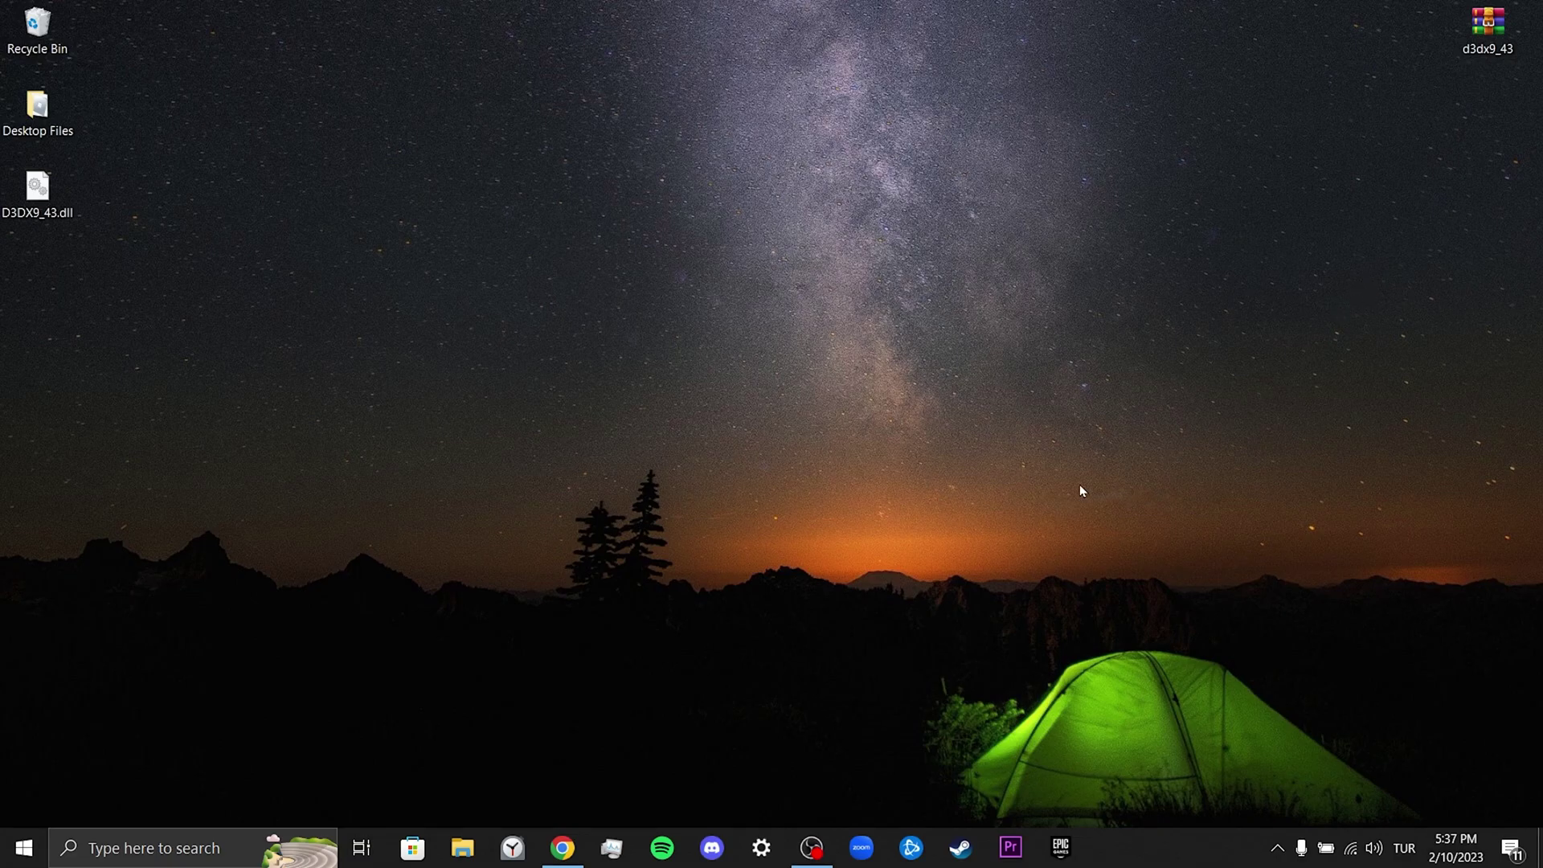
# - Download vc_redist.x64.exe and bring up the DirectX End-User Runtime Web Installer page
pyautogui.click(562, 847)
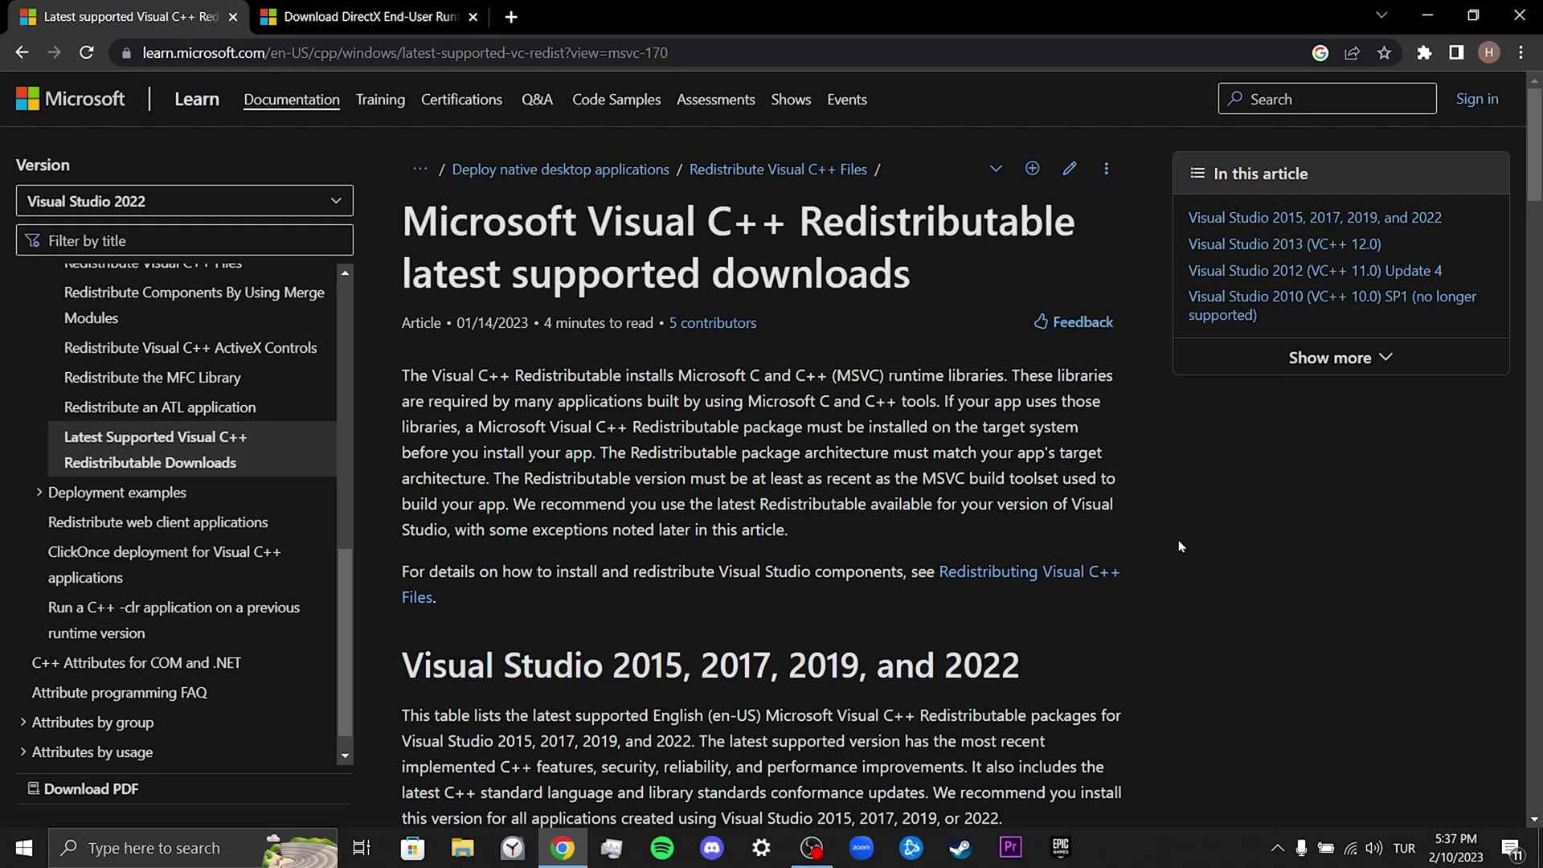
pyautogui.scroll(-5, 1180, 546)
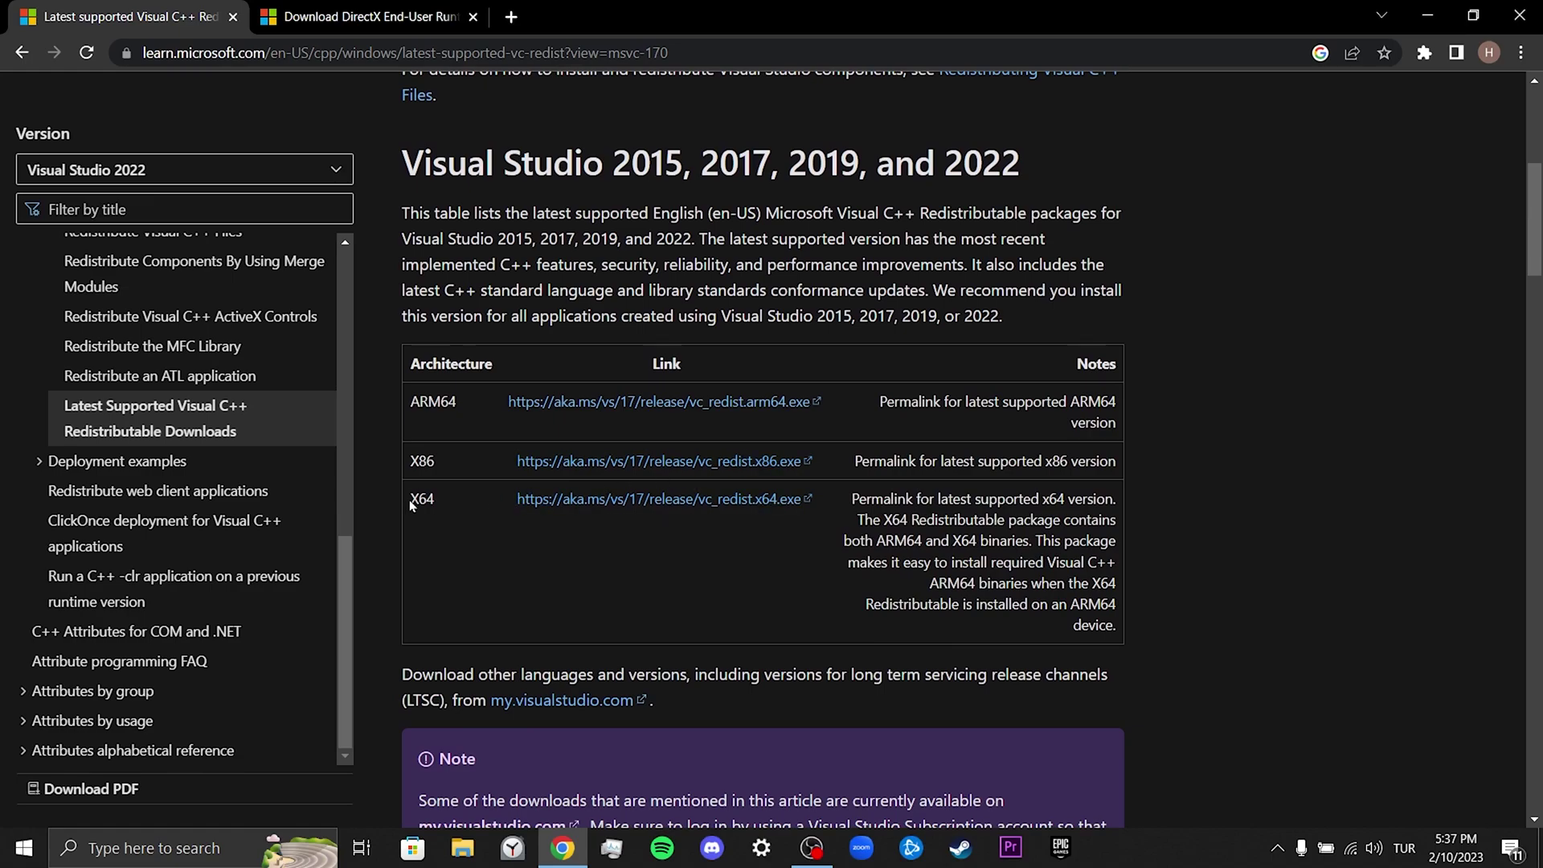
pyautogui.click(634, 504)
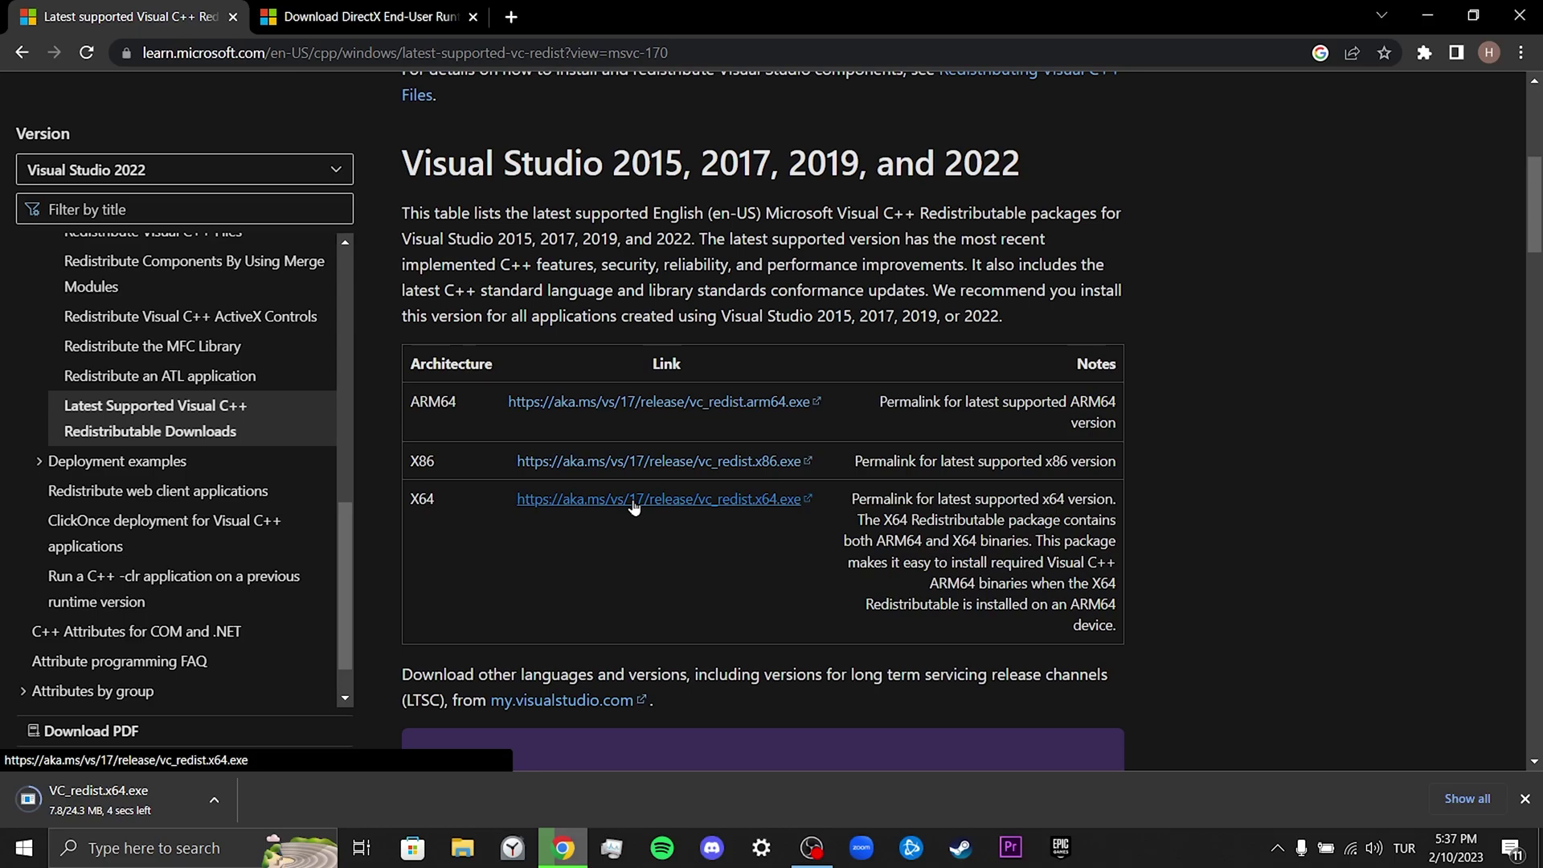
pyautogui.click(365, 16)
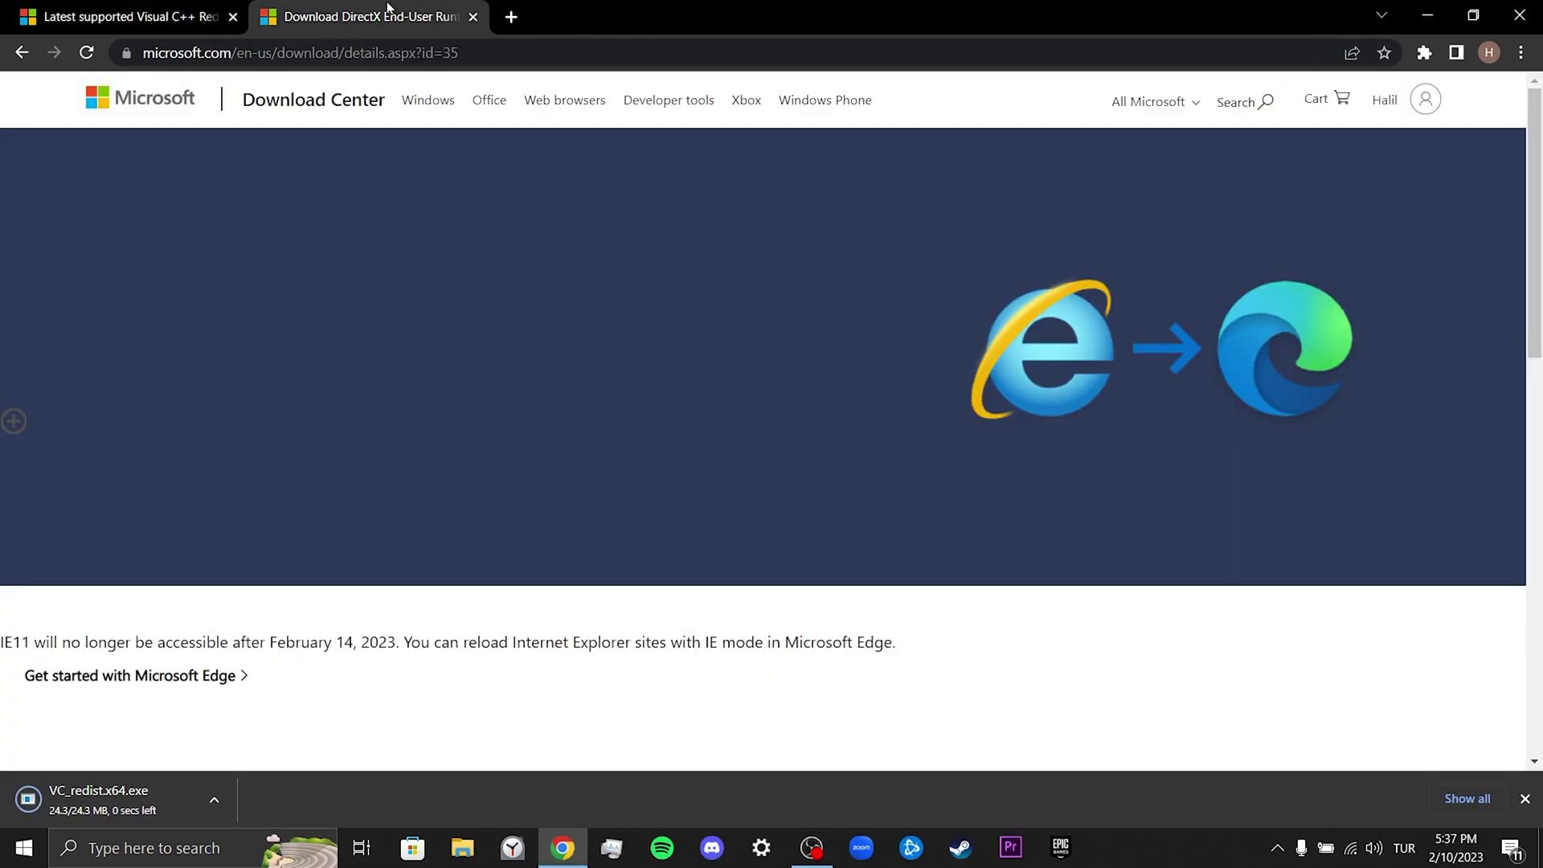
pyautogui.scroll(-6, 904, 394)
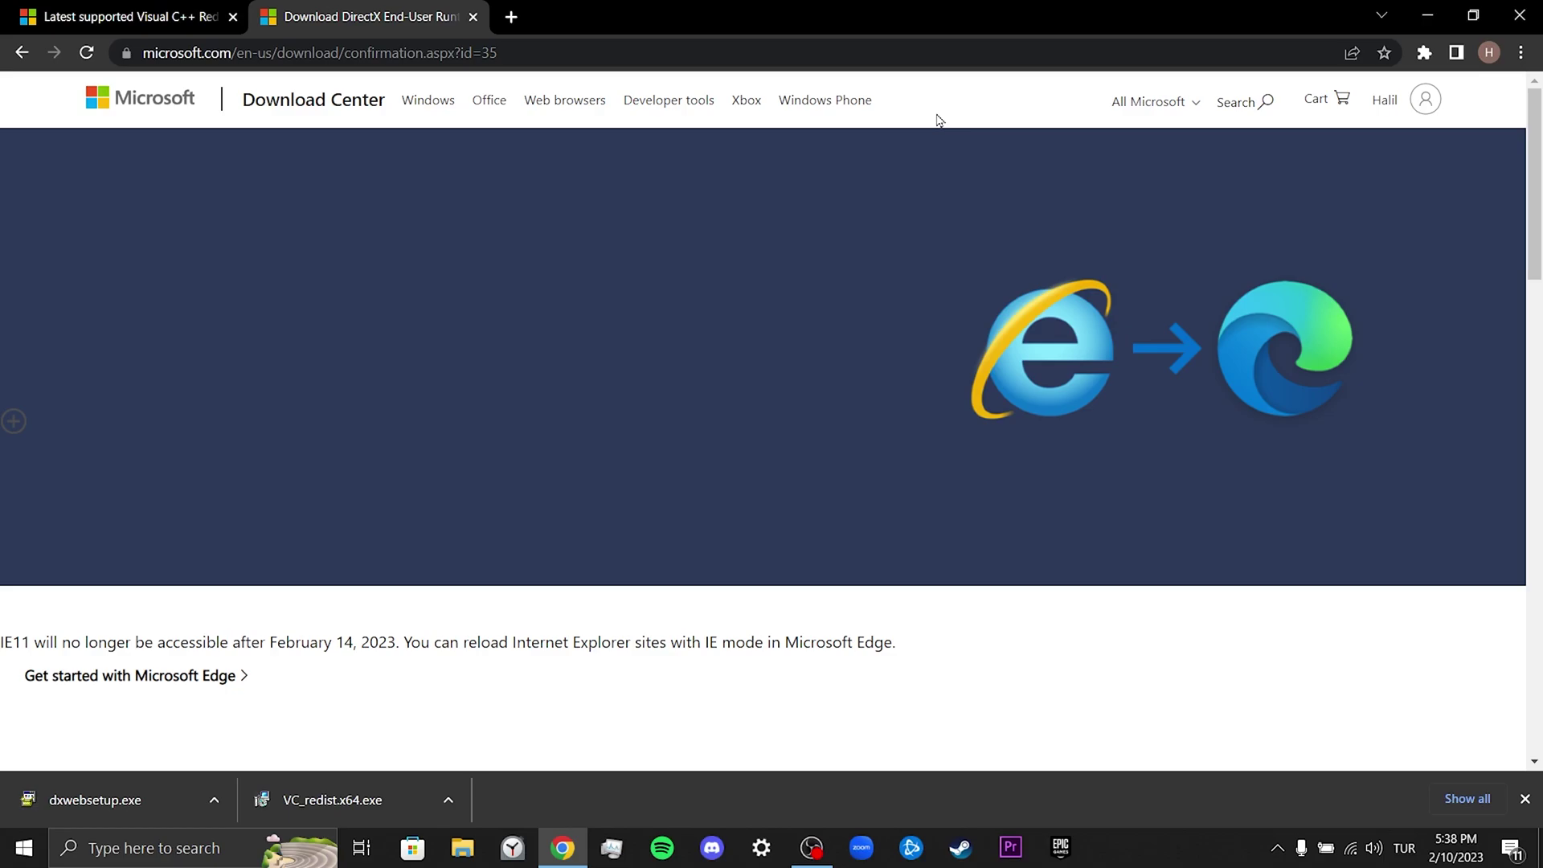
# - Put VC_redist.x64.exe and dxwebsetup.exe on the desktop and launch the Visual C++ installer
pyautogui.doubleClick(898, 18)
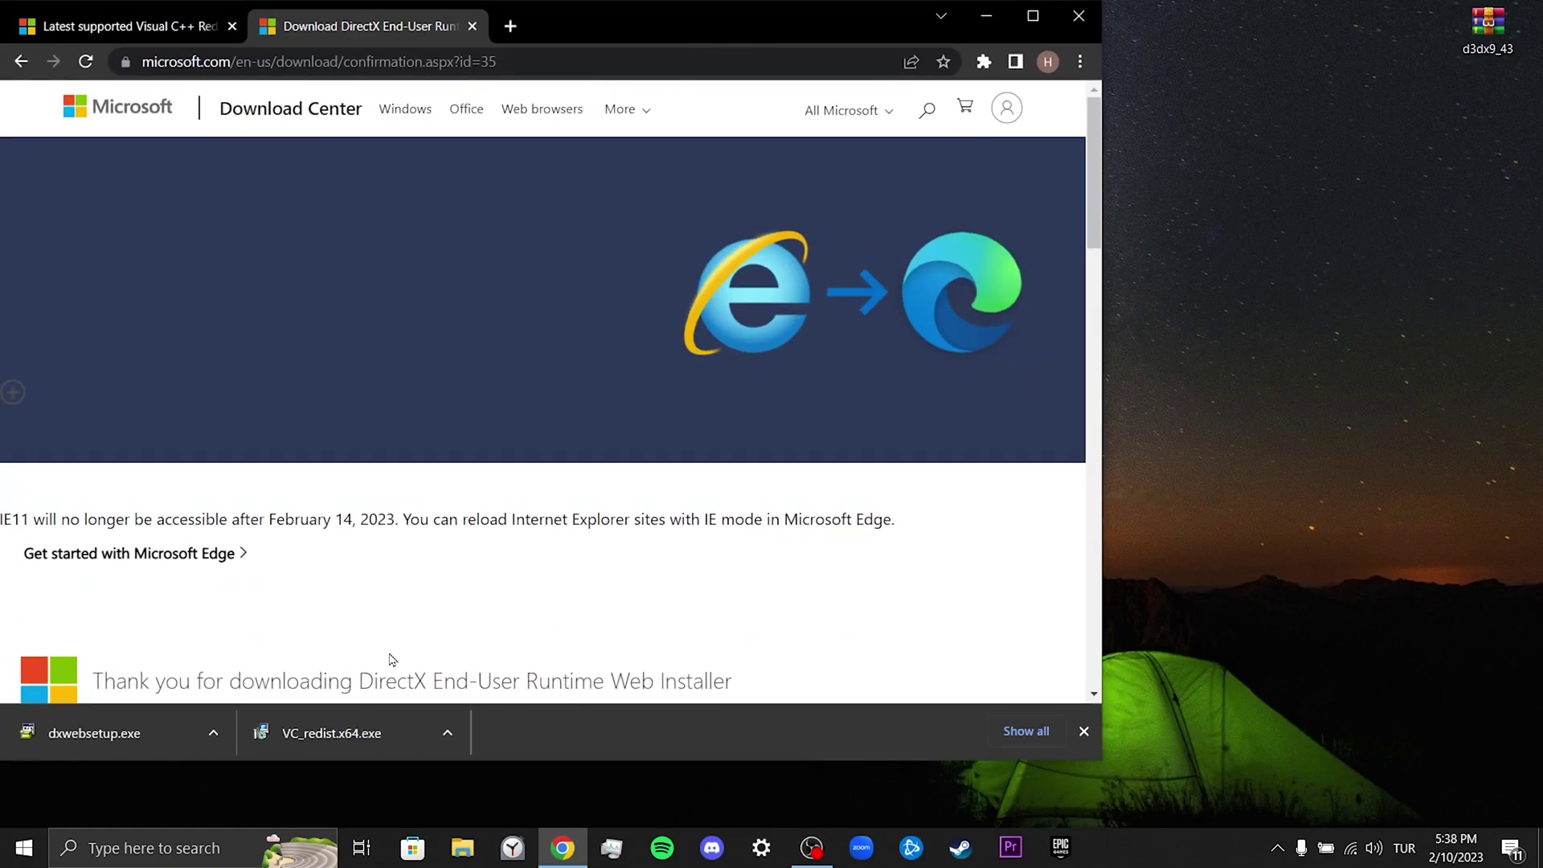
pyautogui.moveTo(351, 727); pyautogui.dragTo(1284, 346)
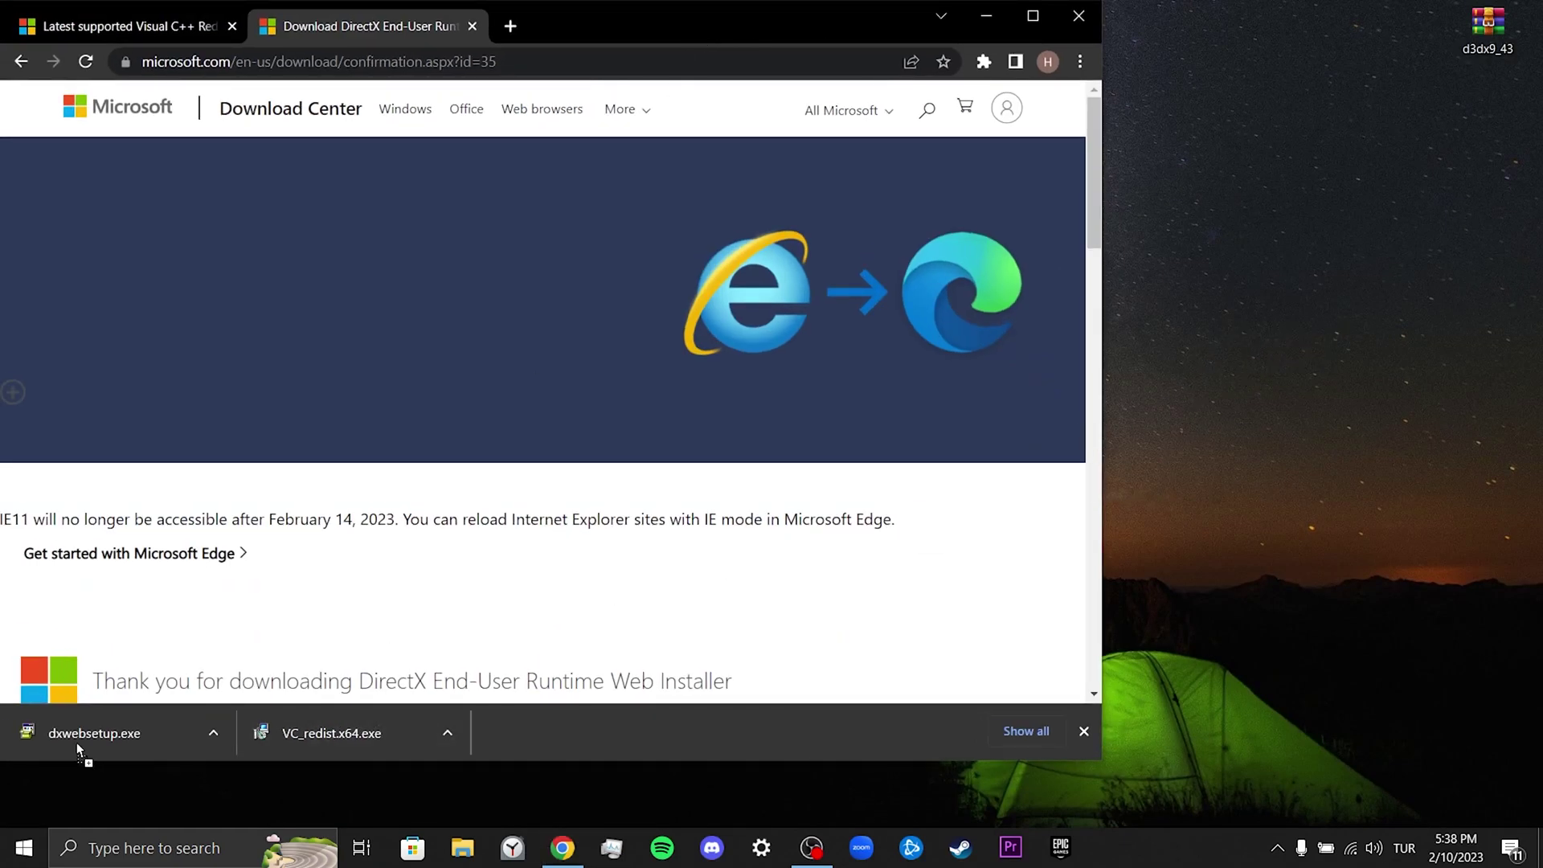
pyautogui.moveTo(78, 735); pyautogui.dragTo(1259, 386)
pyautogui.click(987, 16)
pyautogui.doubleClick(1260, 271)
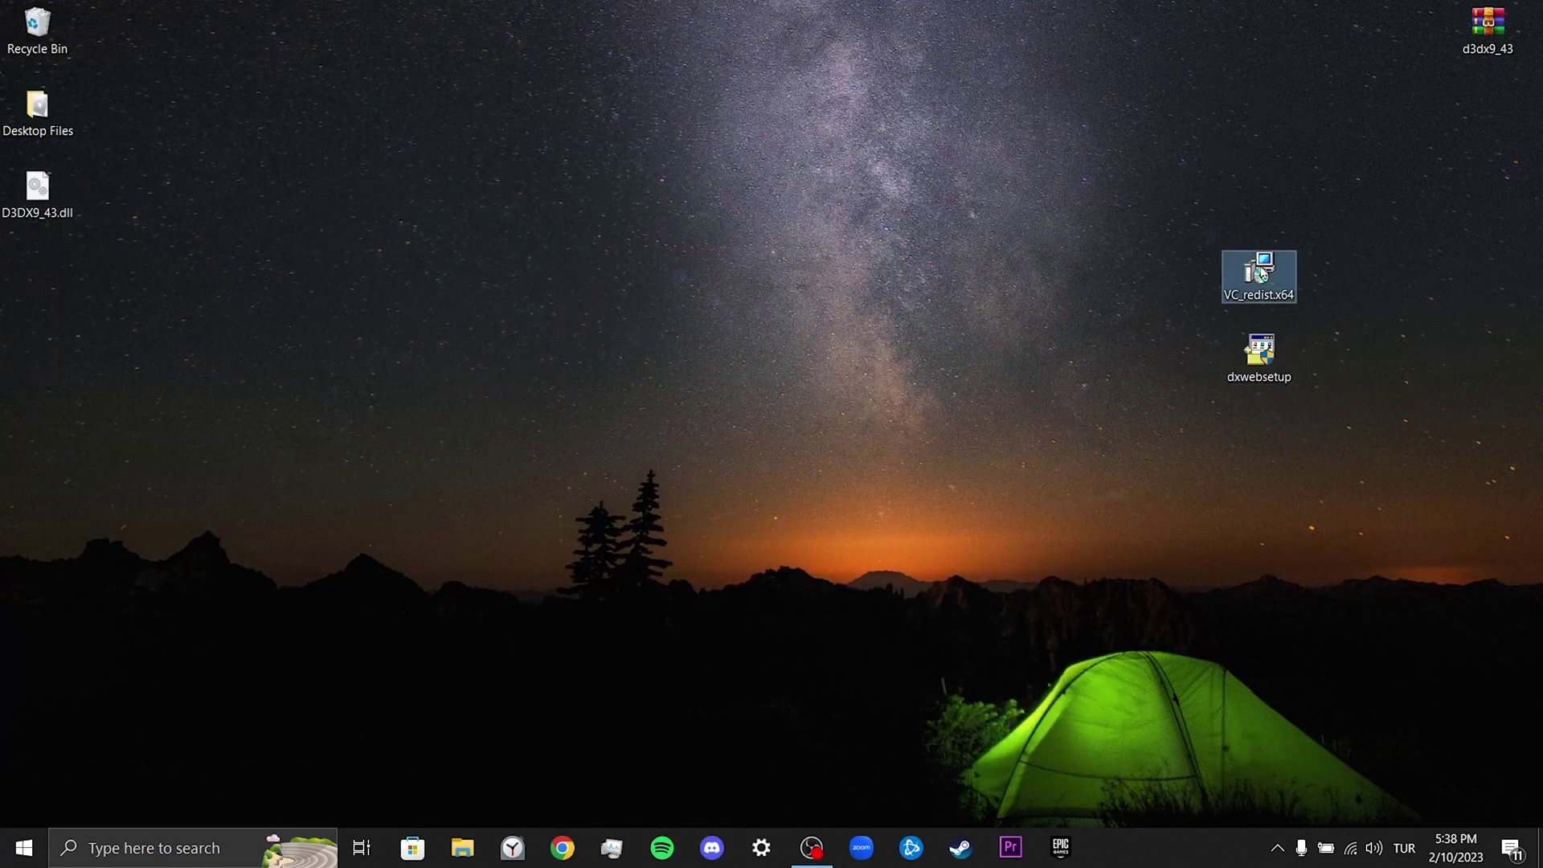
# - Install Visual C++ 2015-2022 Redistributable (x64) 14.34.31931, accepting the license, then close the installer
pyautogui.click(828, 447)
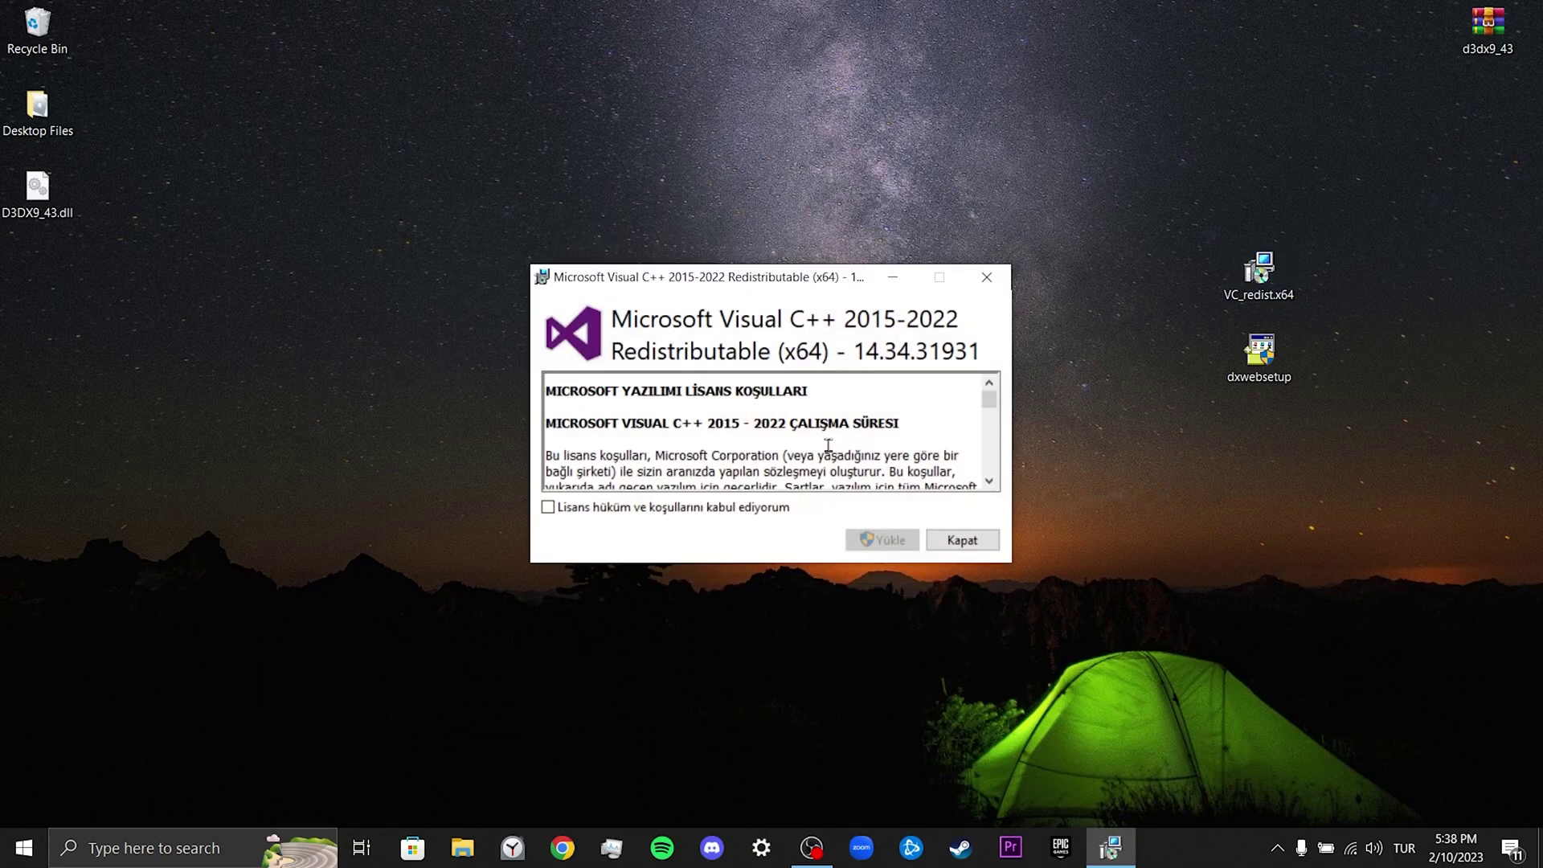
pyautogui.click(565, 511)
pyautogui.click(884, 540)
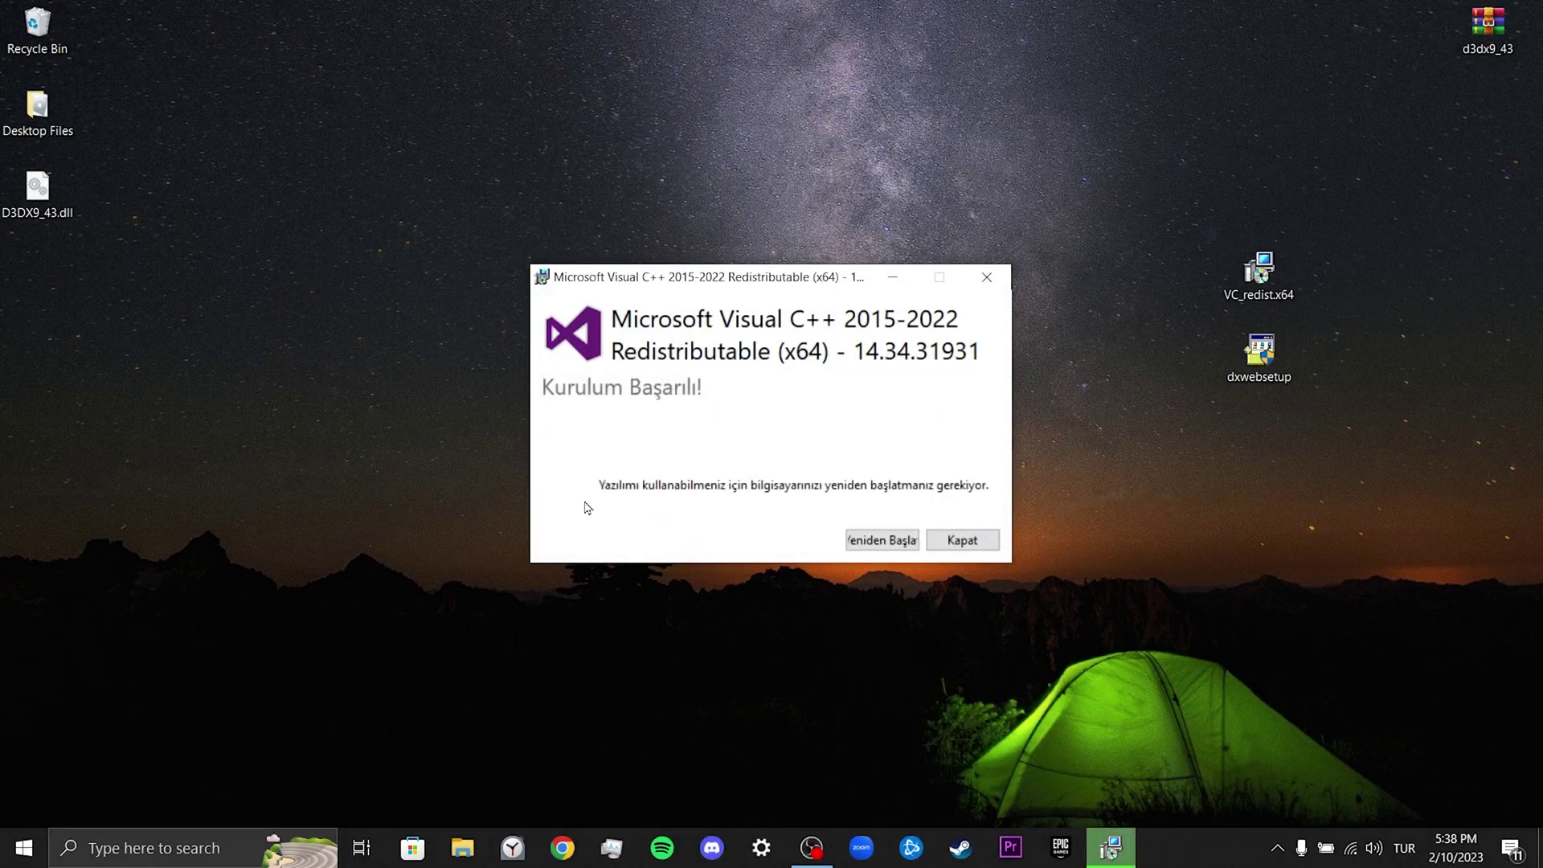
pyautogui.click(995, 287)
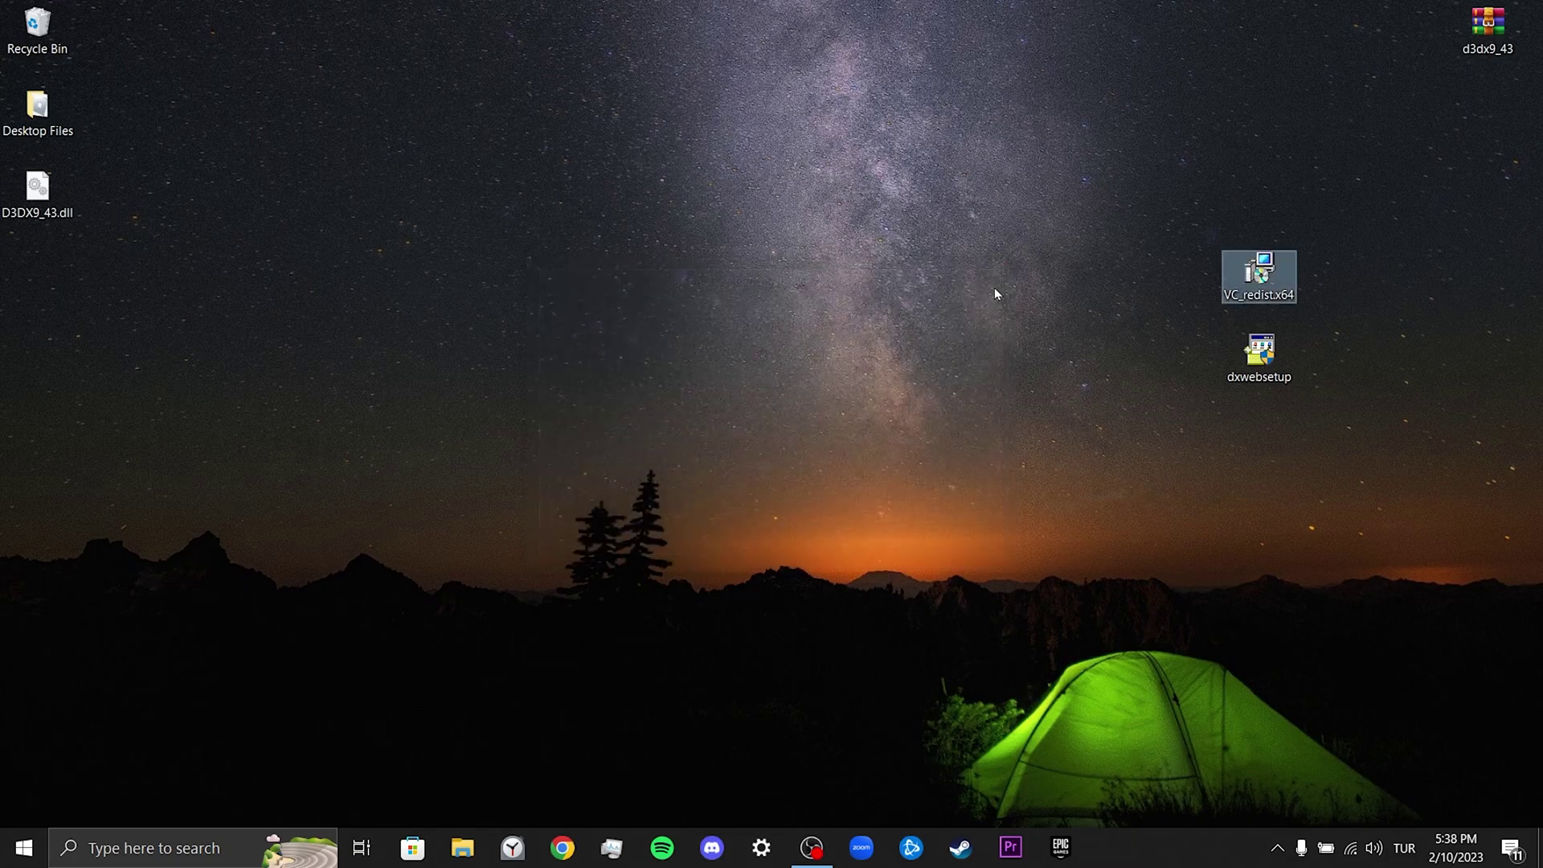
# - Run dxwebsetup, accept the agreement, skip the Bing Bar offer, install the runtime, and finish
pyautogui.doubleClick(1258, 353)
pyautogui.click(796, 456)
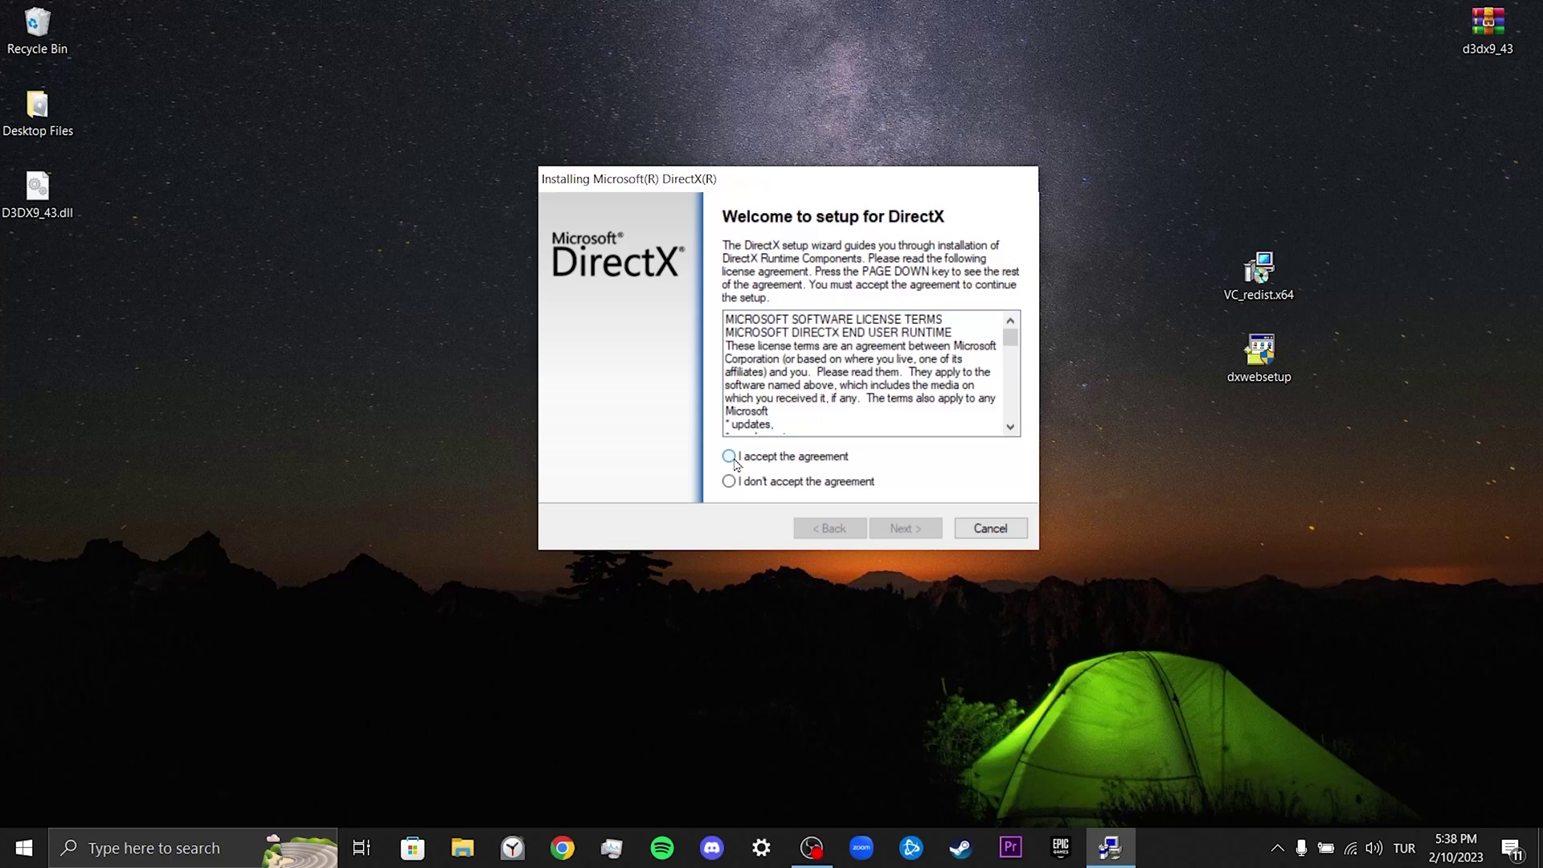
pyautogui.click(905, 528)
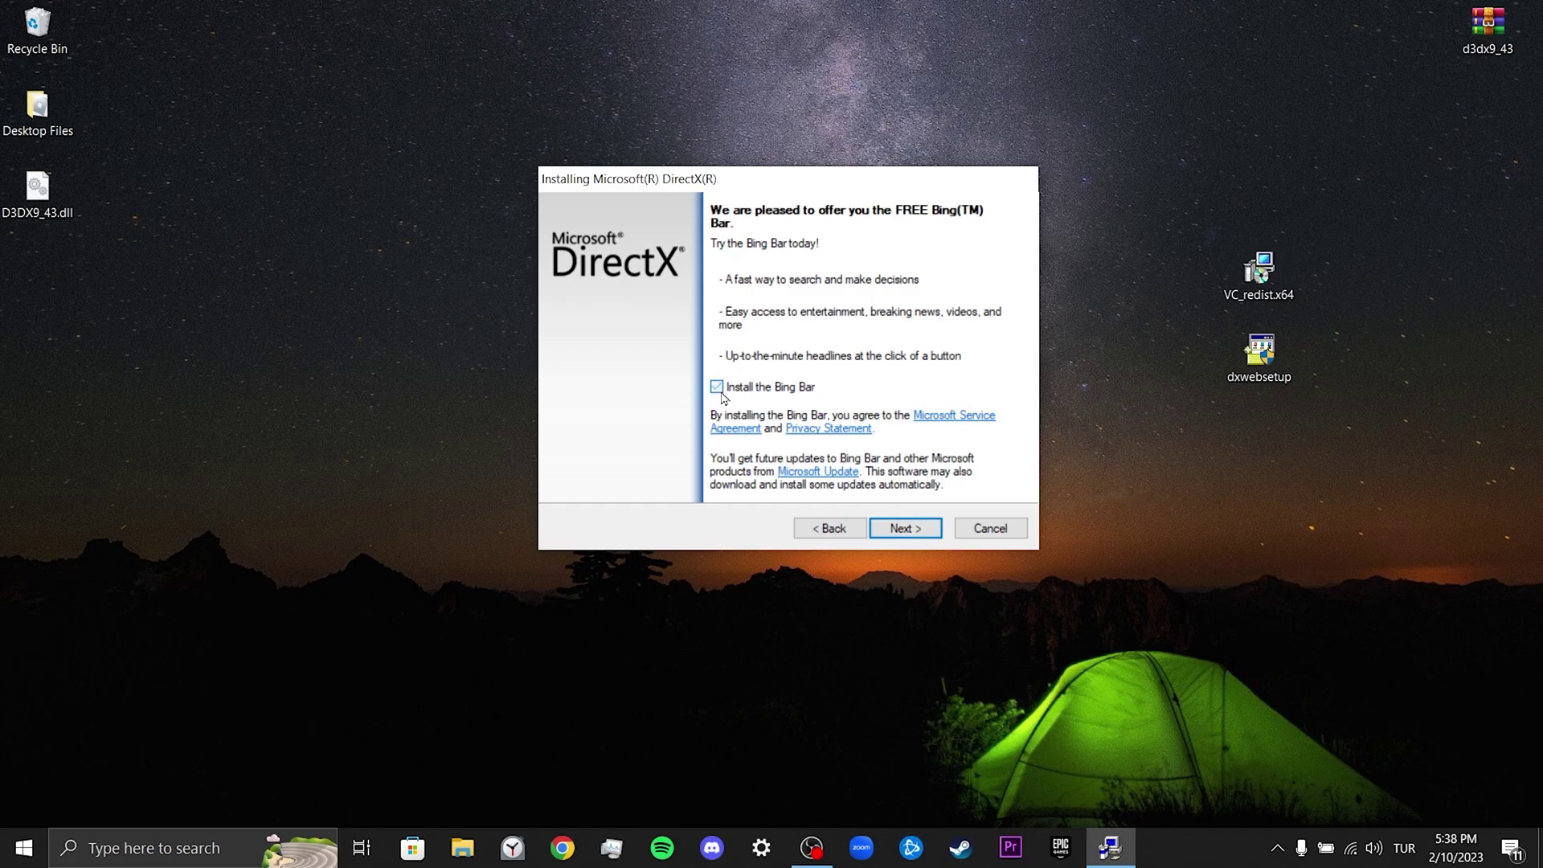
pyautogui.click(928, 531)
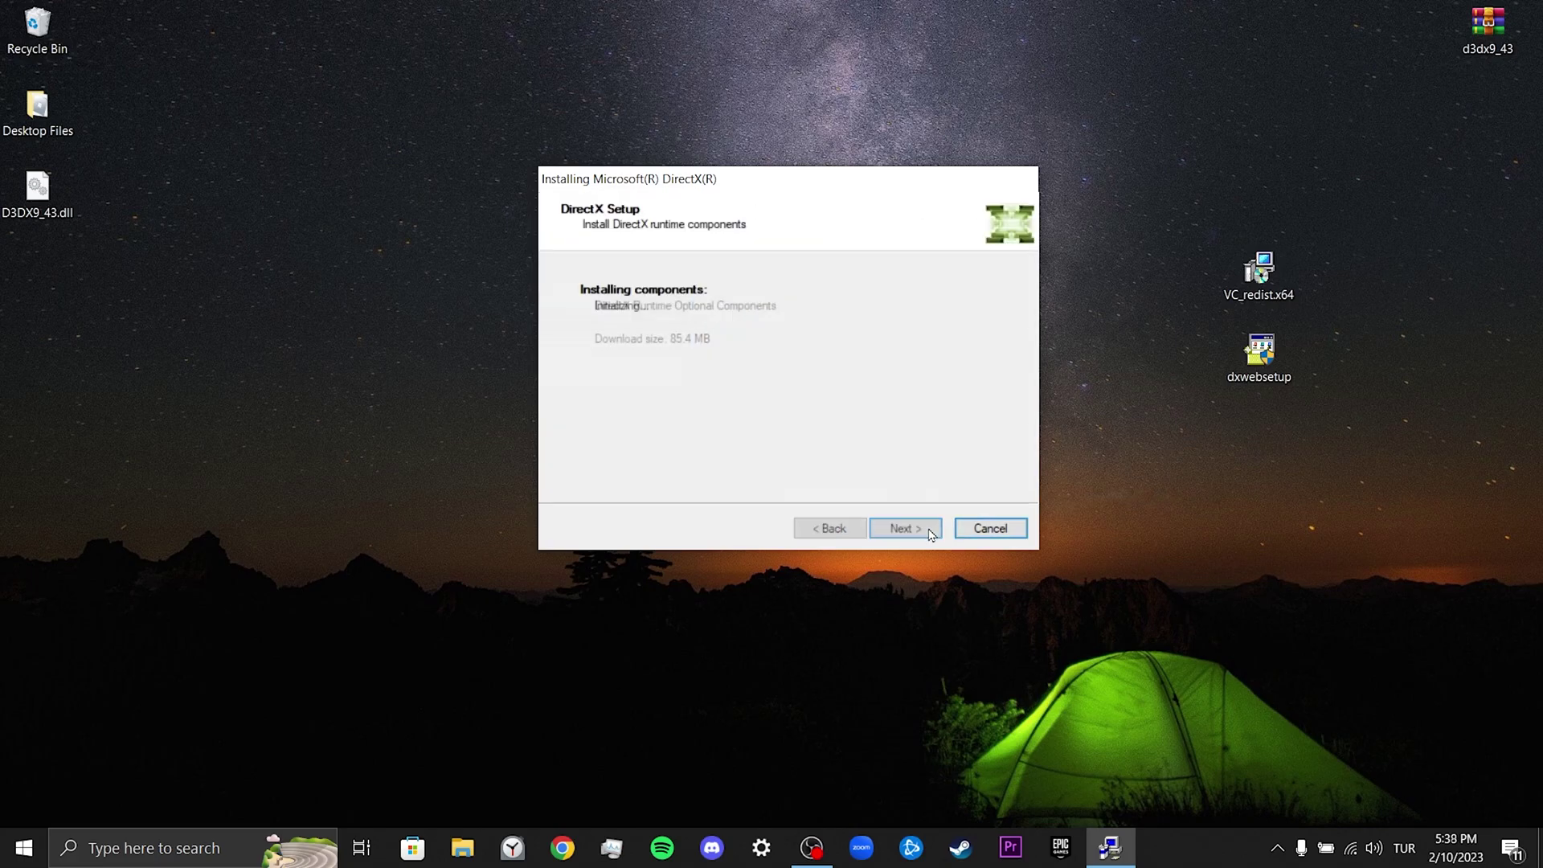
pyautogui.click(929, 531)
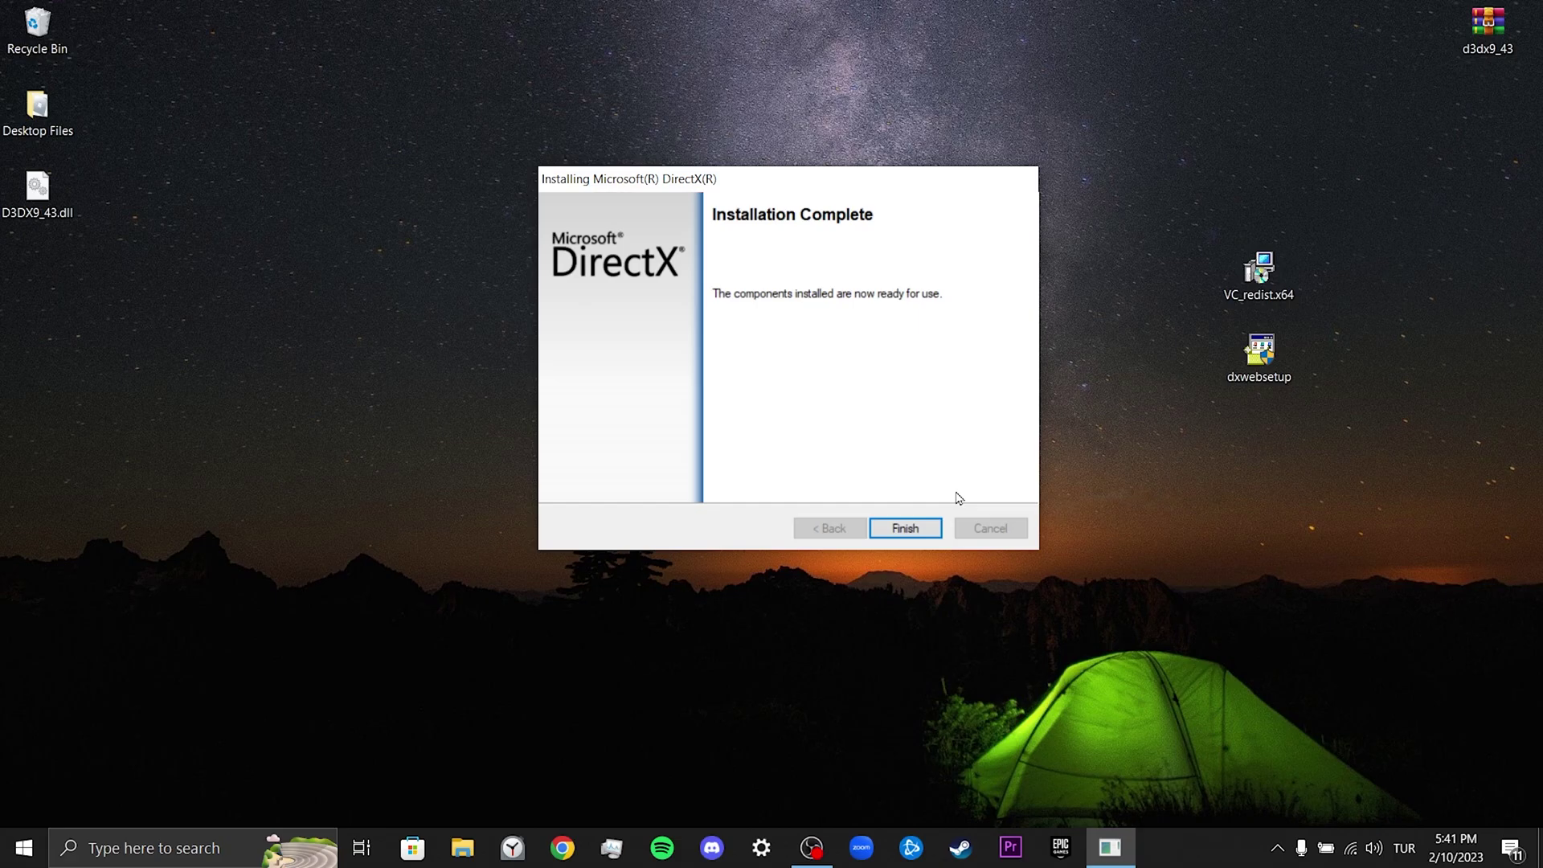
pyautogui.click(936, 528)
pyautogui.hotkey('alt', 'F4')
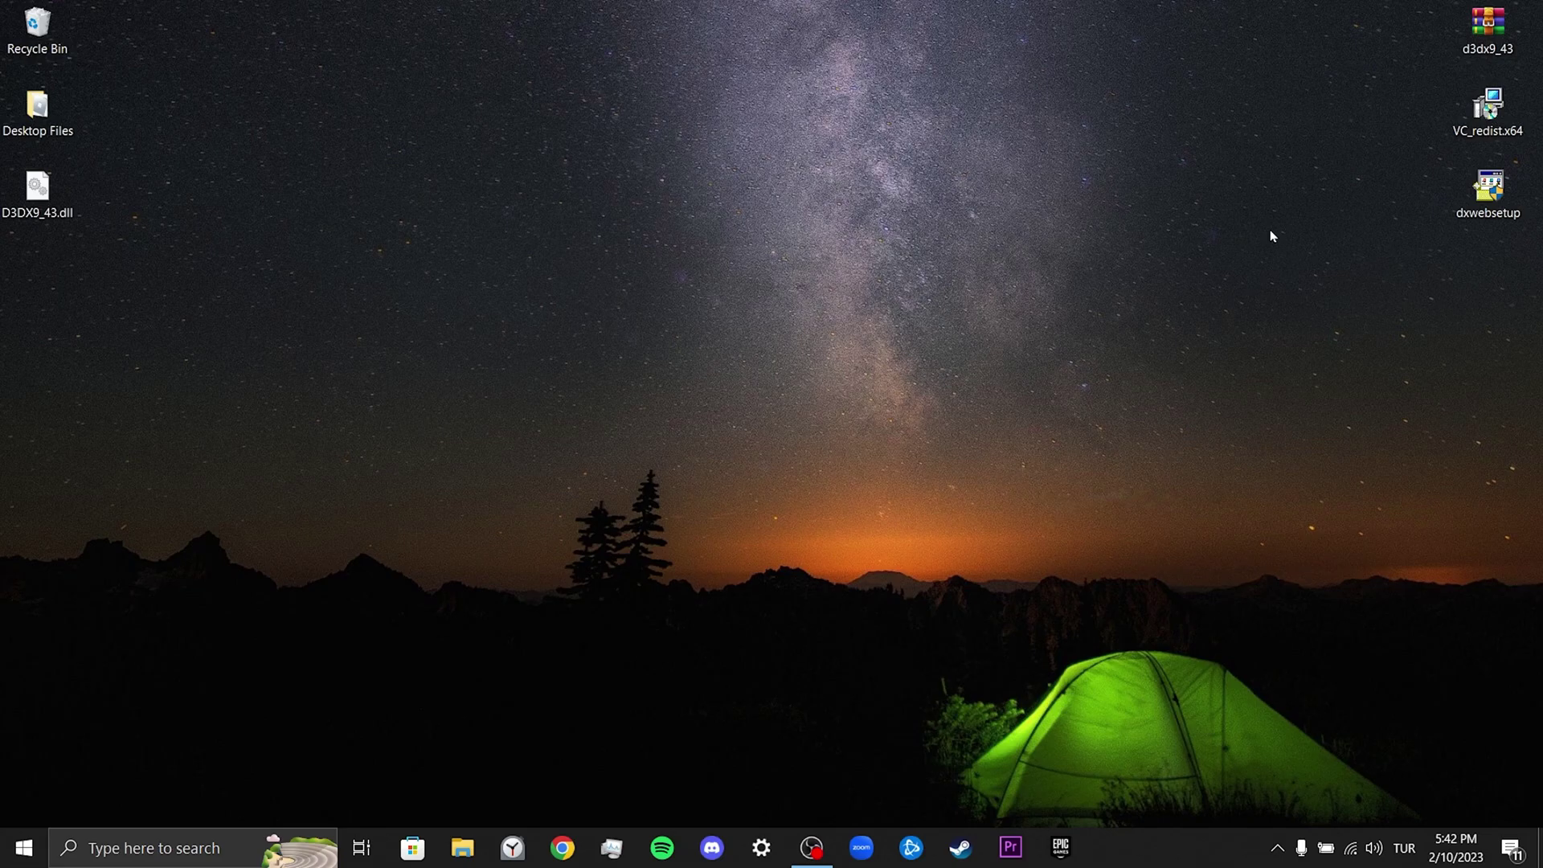
# - Run sfc /scannow in an administrator Command Prompt, then close it once the repairs finish
pyautogui.click(129, 840)
pyautogui.write('cmd')
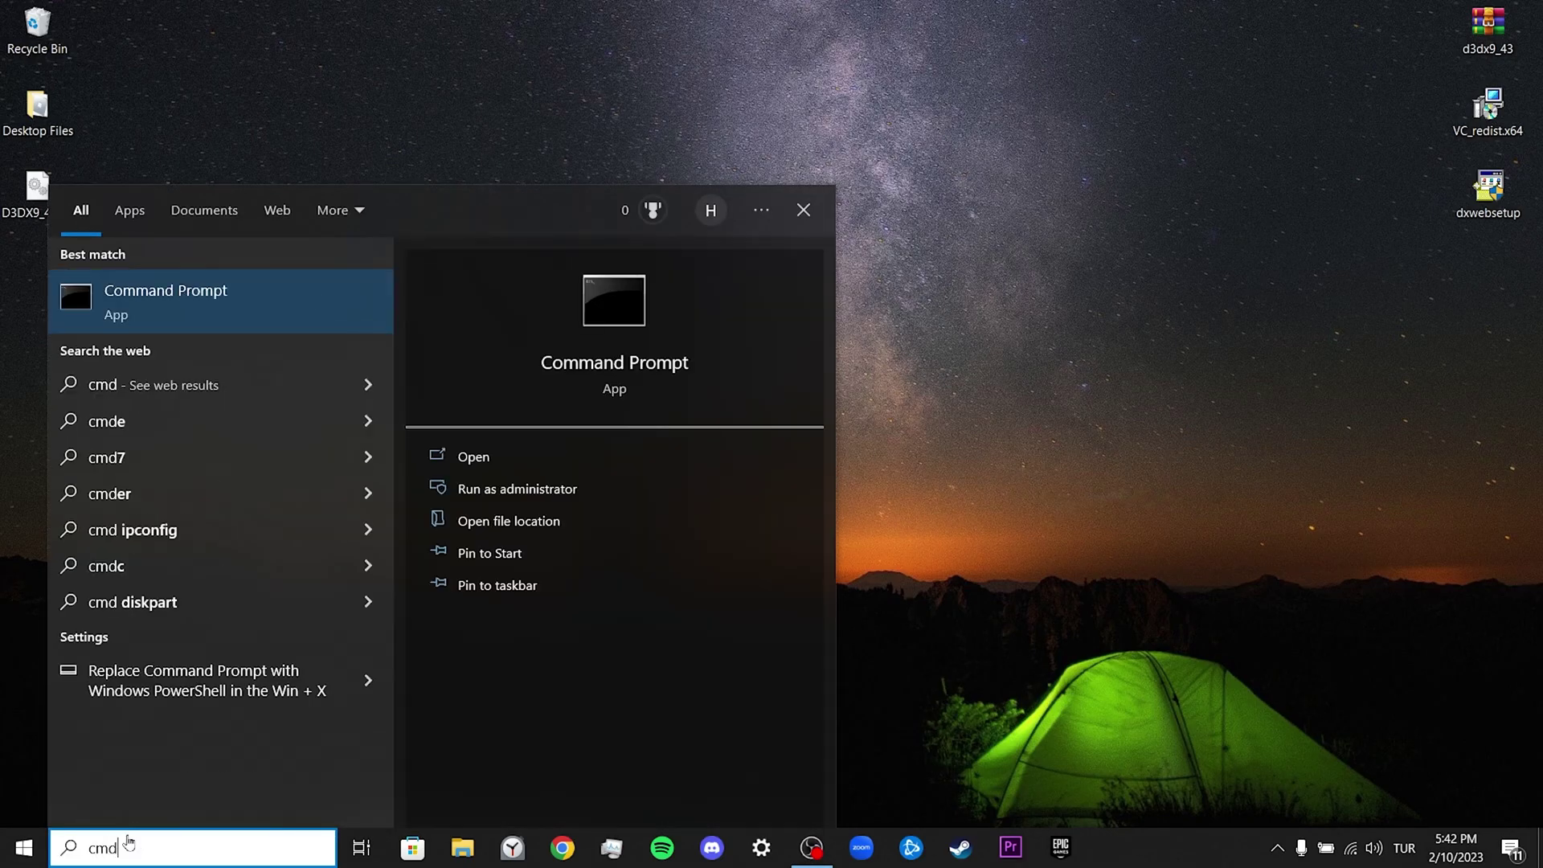
pyautogui.click(501, 490)
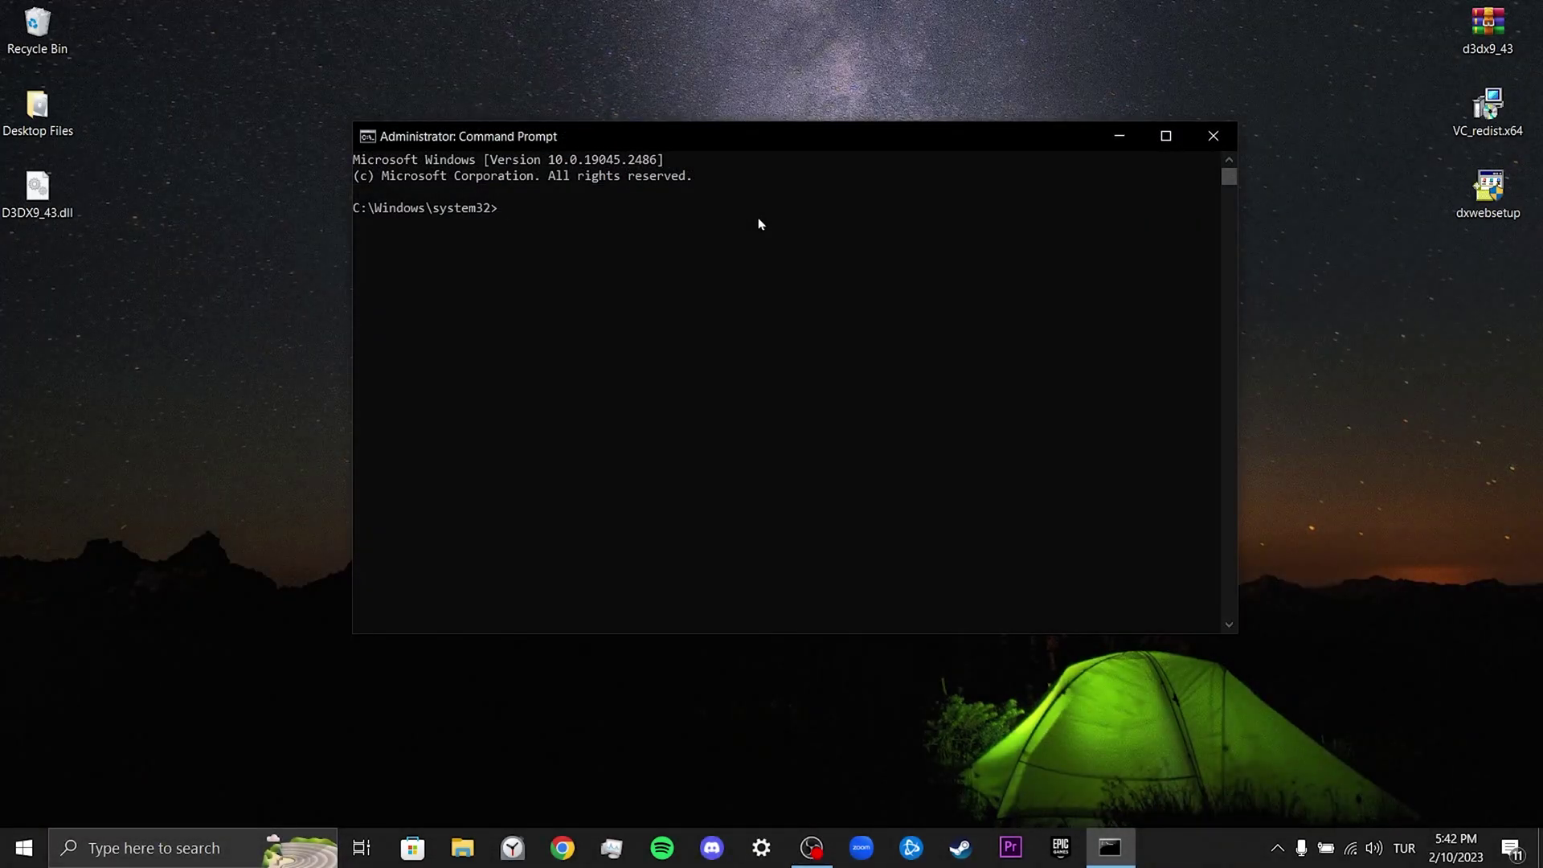
pyautogui.write('sfc /scannow')
pyautogui.press('Return')
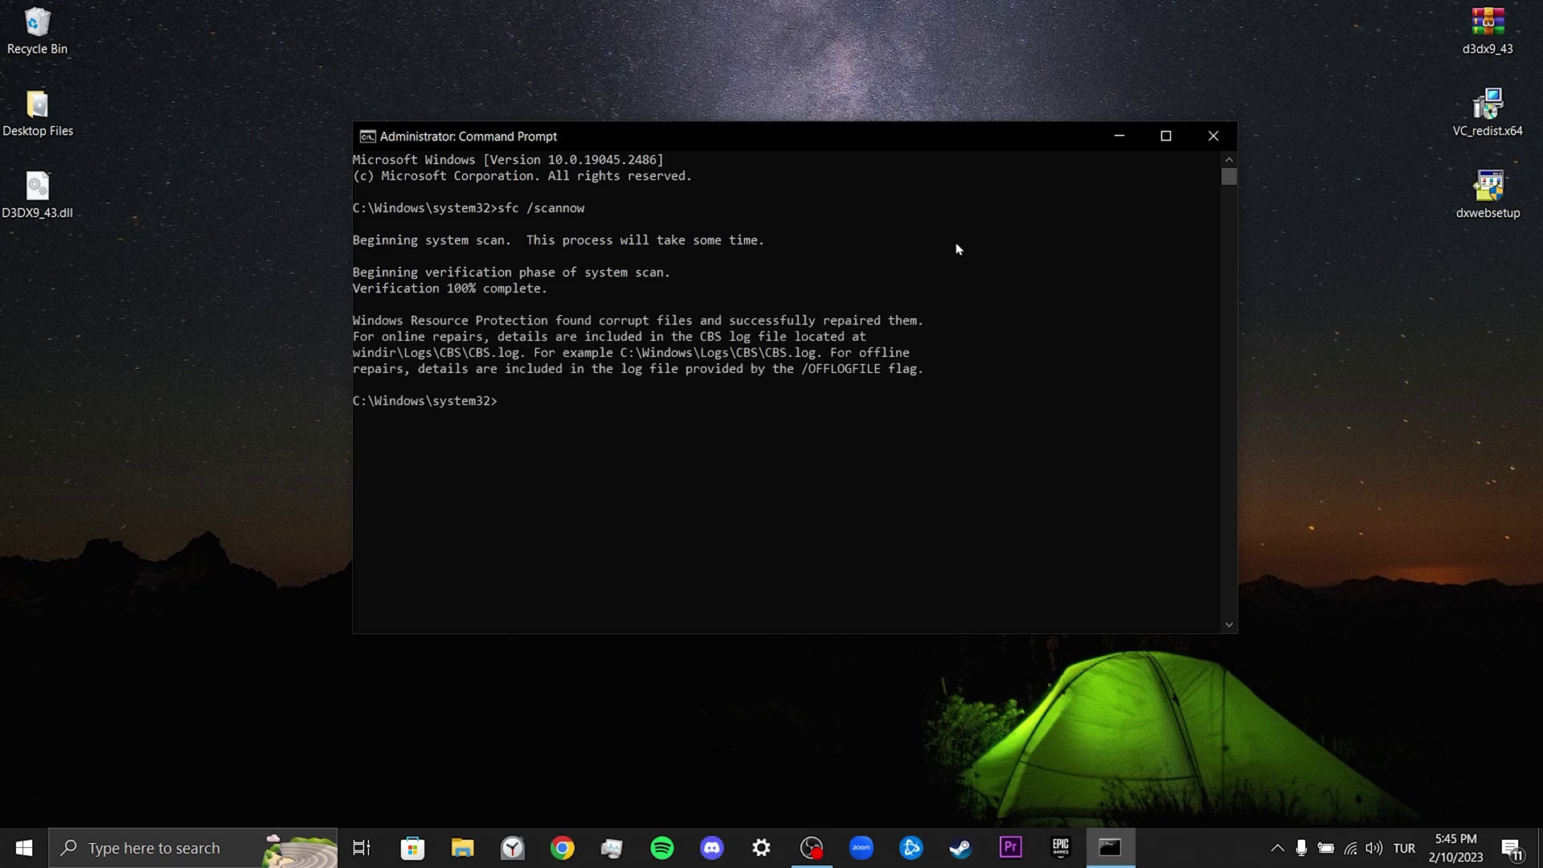
pyautogui.click(1221, 141)
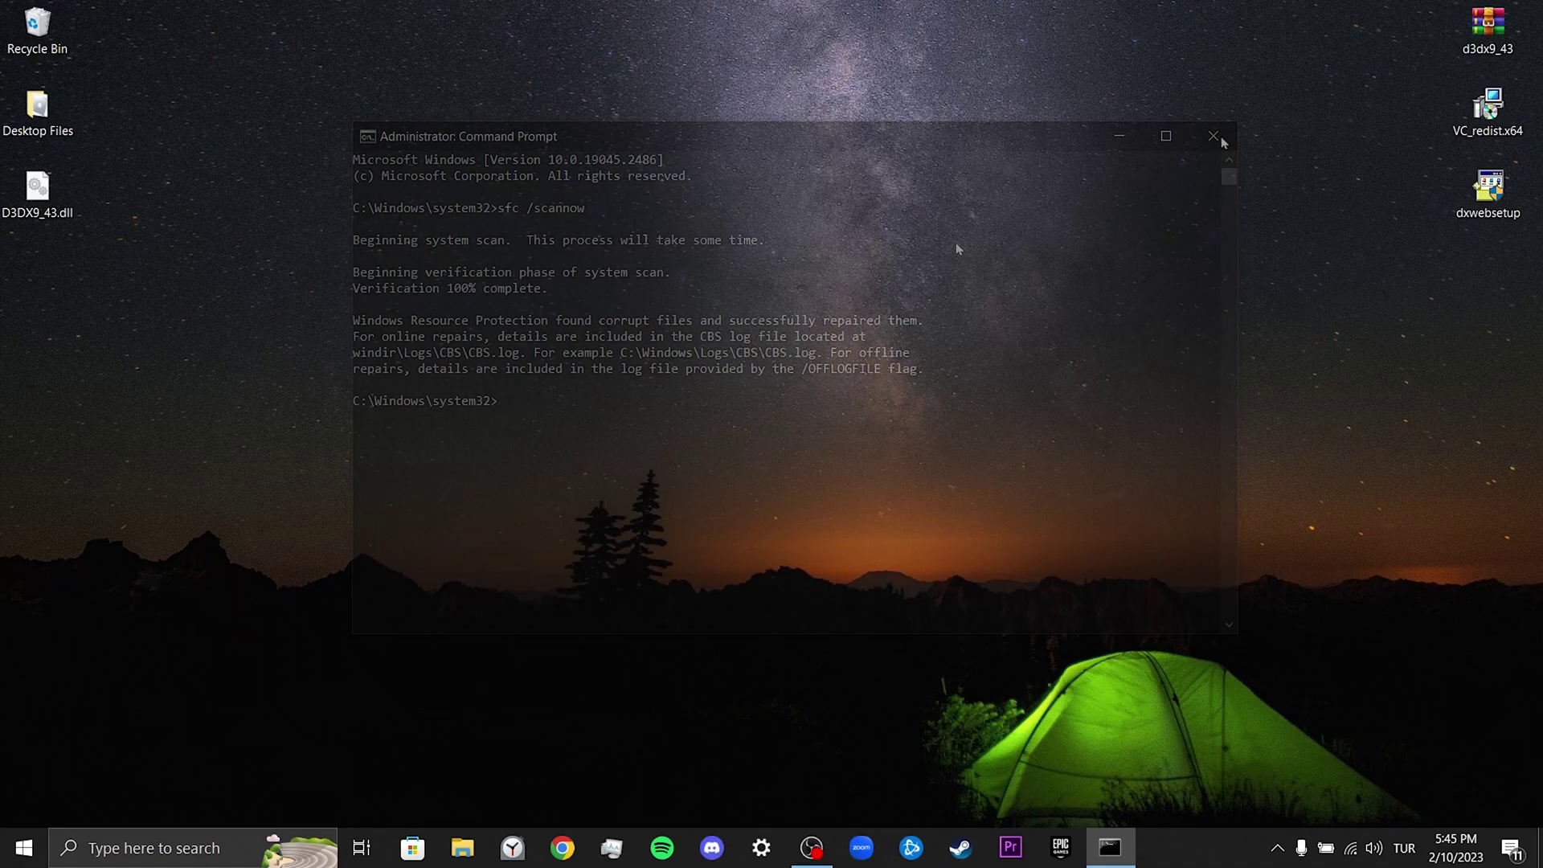